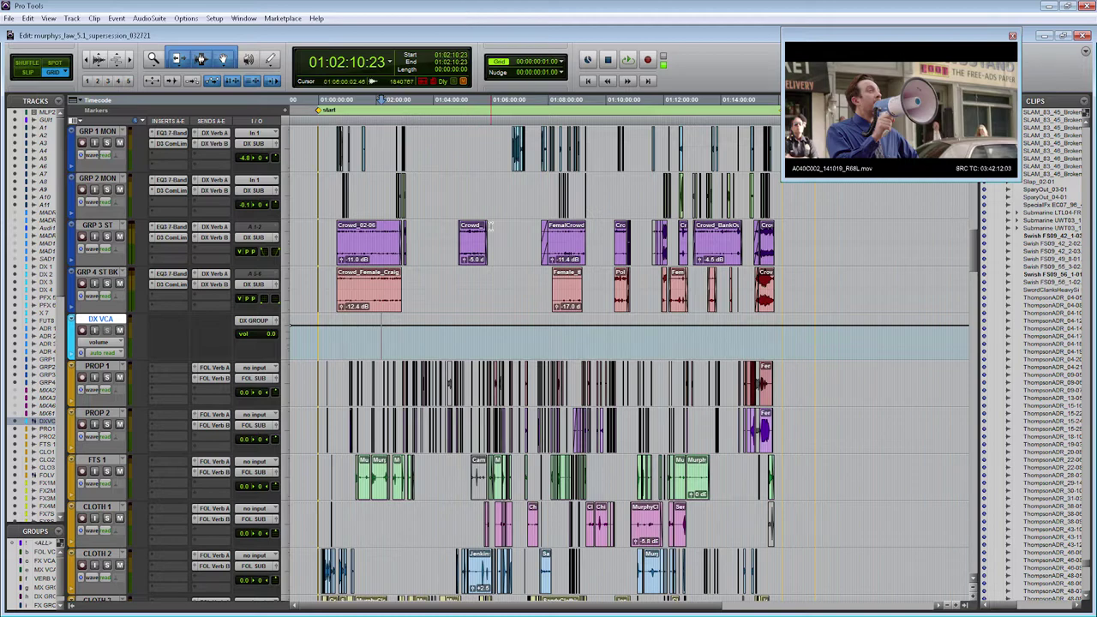
- Review the dialogue, PFX, FUTZ and ADR tracks beneath the picture and guide tracks
{"action": "scroll", "coordinate": [545, 324], "scroll_direction": "up", "scroll_amount": 7}
{"action": "scroll", "coordinate": [545, 323], "scroll_direction": "up", "scroll_amount": 10}
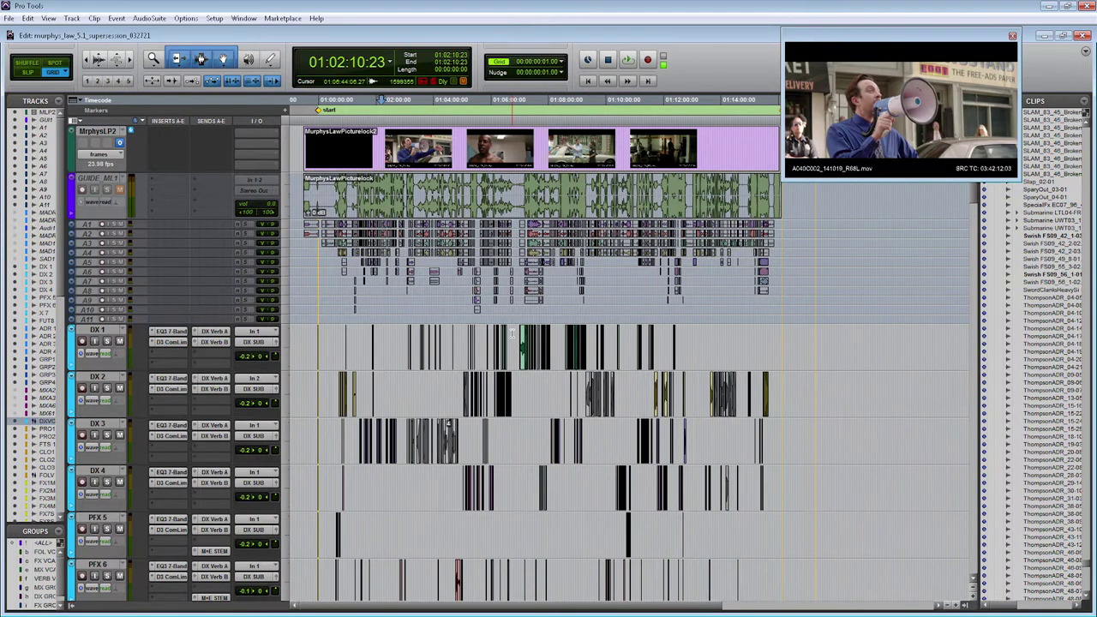
{"action": "scroll", "coordinate": [513, 333], "scroll_direction": "down", "scroll_amount": 2}
{"action": "scroll", "coordinate": [512, 336], "scroll_direction": "down", "scroll_amount": 2}
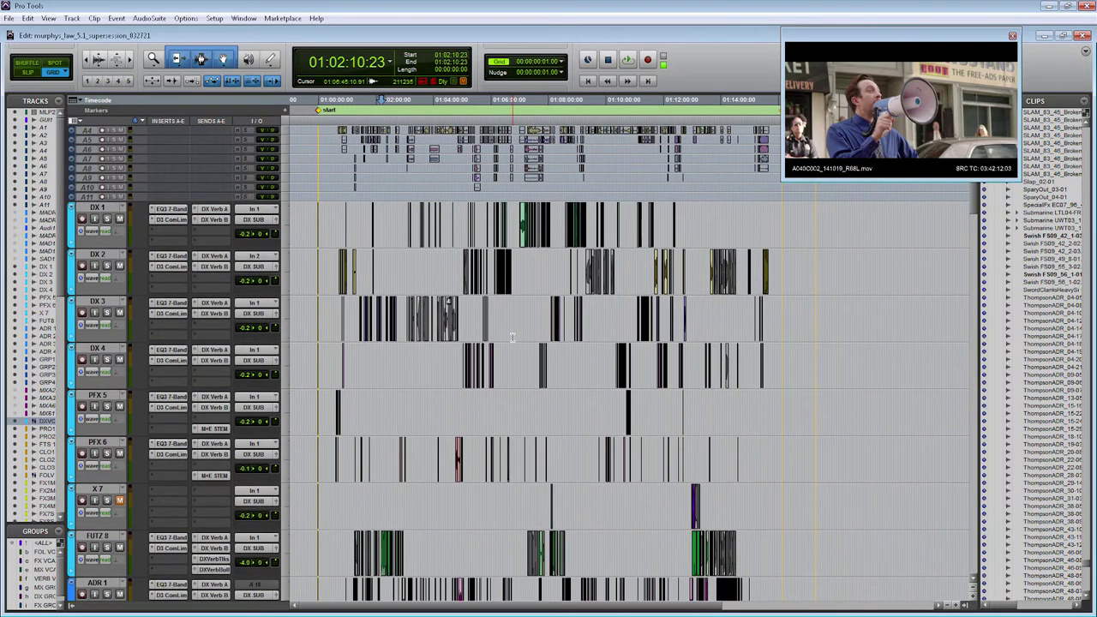
{"action": "scroll", "coordinate": [512, 337], "scroll_direction": "down", "scroll_amount": 6}
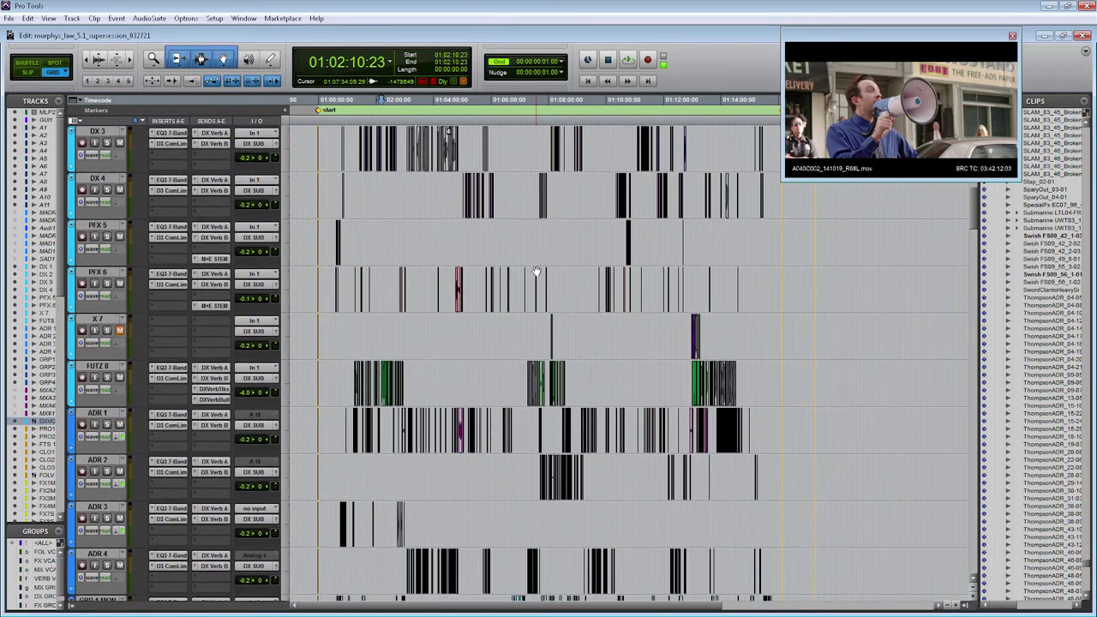
{"action": "scroll", "coordinate": [529, 270], "scroll_direction": "up", "scroll_amount": 6}
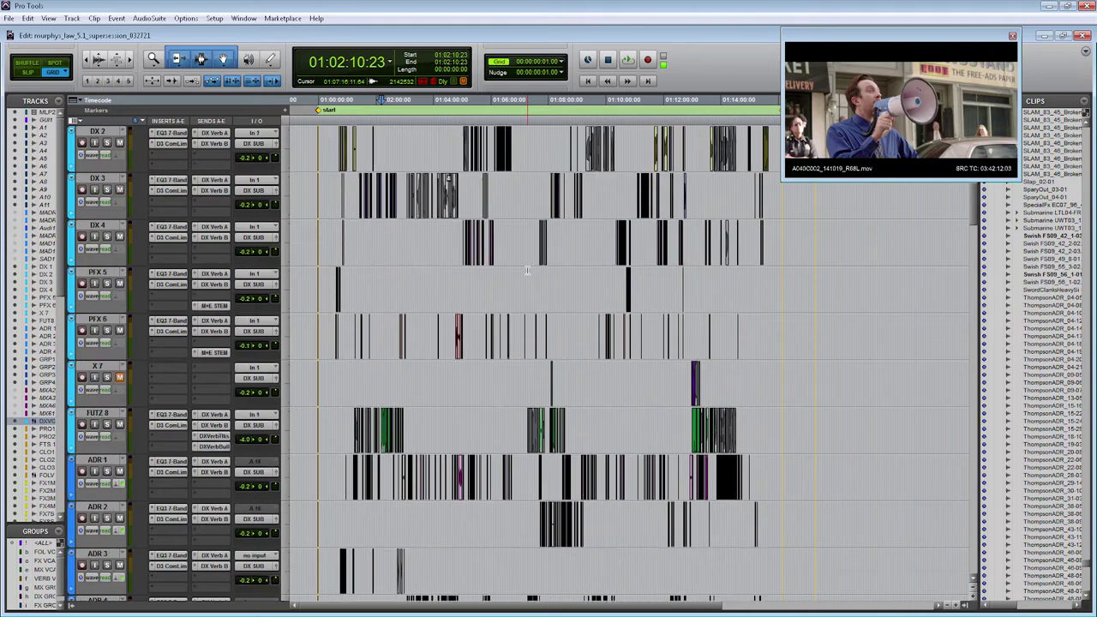
{"action": "scroll", "coordinate": [532, 270], "scroll_direction": "up", "scroll_amount": 3}
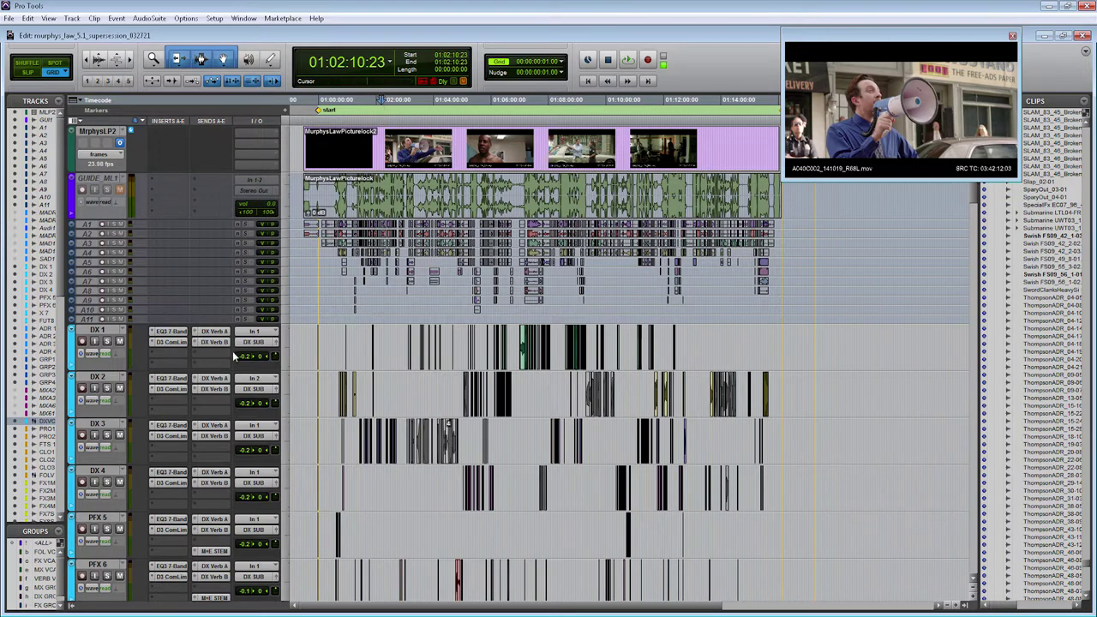
- Show the output panner of the DX 1 track and set its automation mode to touch
{"action": "left_click", "coordinate": [274, 342]}
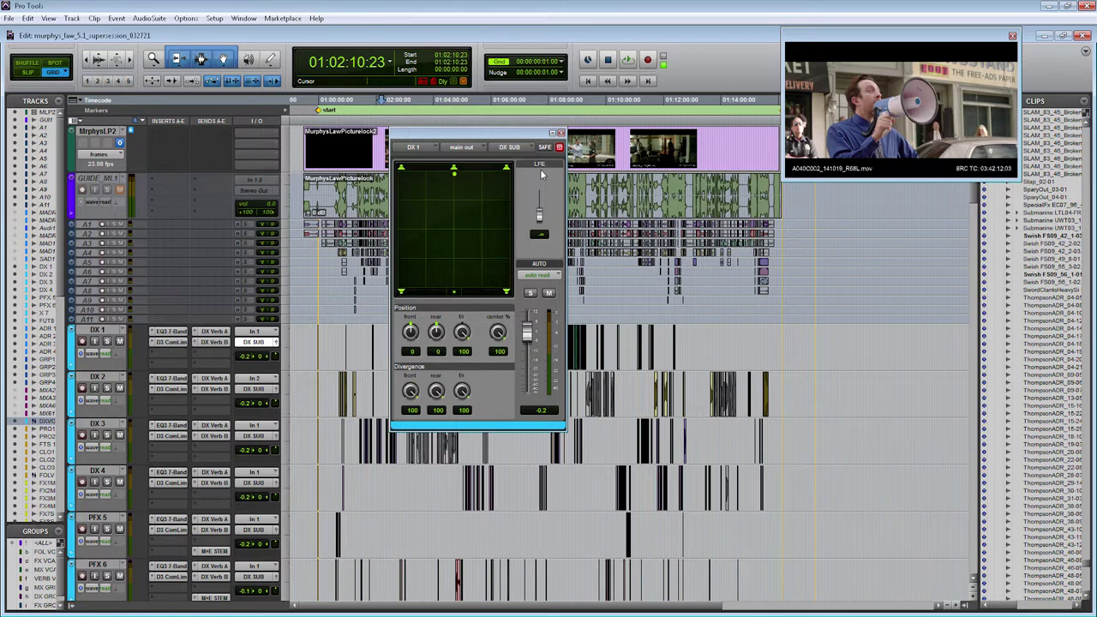
{"action": "left_click", "coordinate": [542, 275]}
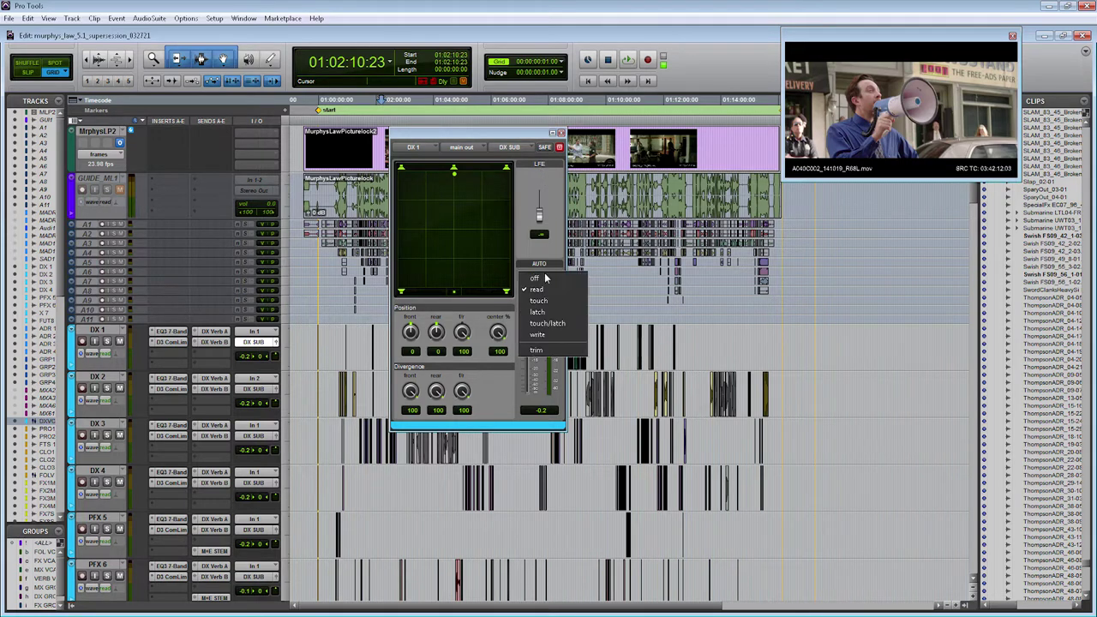
{"action": "left_click", "coordinate": [541, 300]}
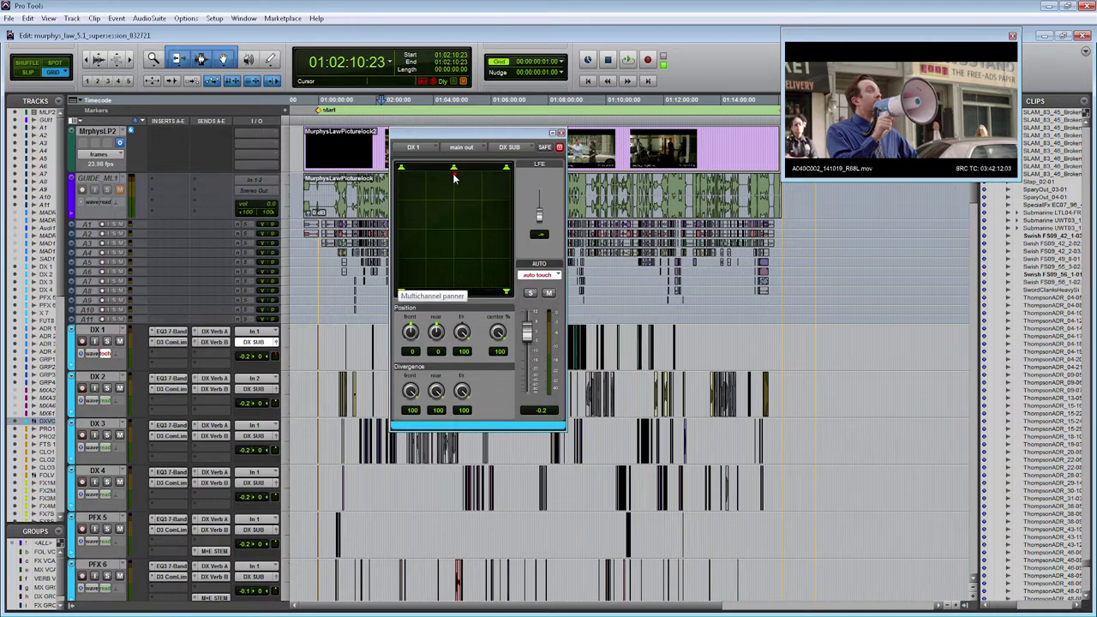
- Write a pan move on DX 1 to the far front-left during playback, and stop near 01:02:16:10
{"action": "left_click_drag", "start_coordinate": [454, 177], "coordinate": [400, 174]}
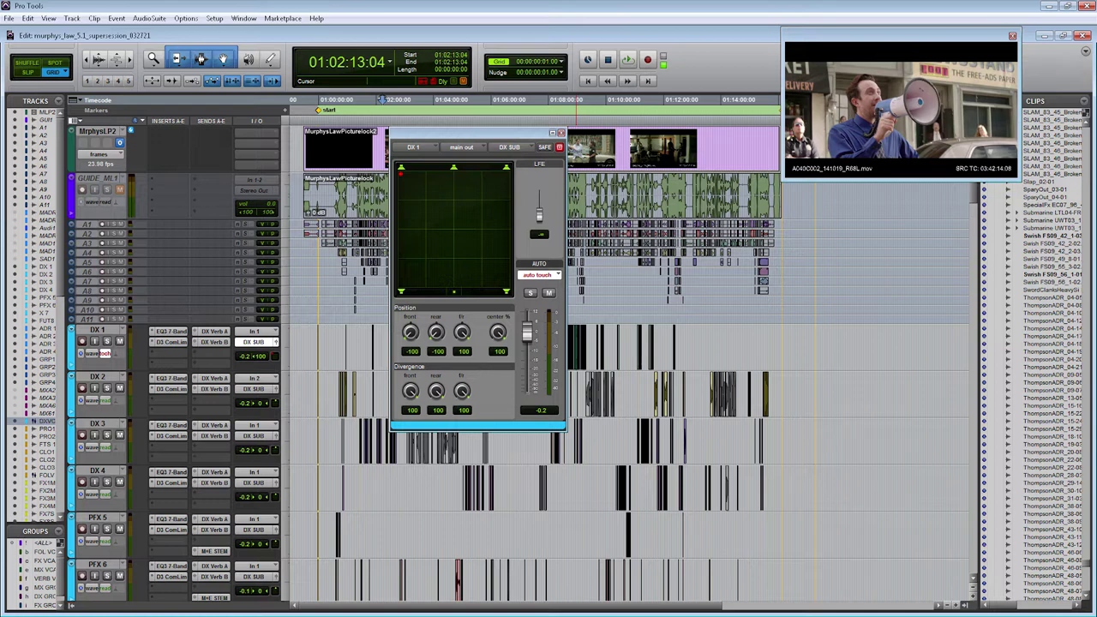
{"action": "key", "text": "space"}
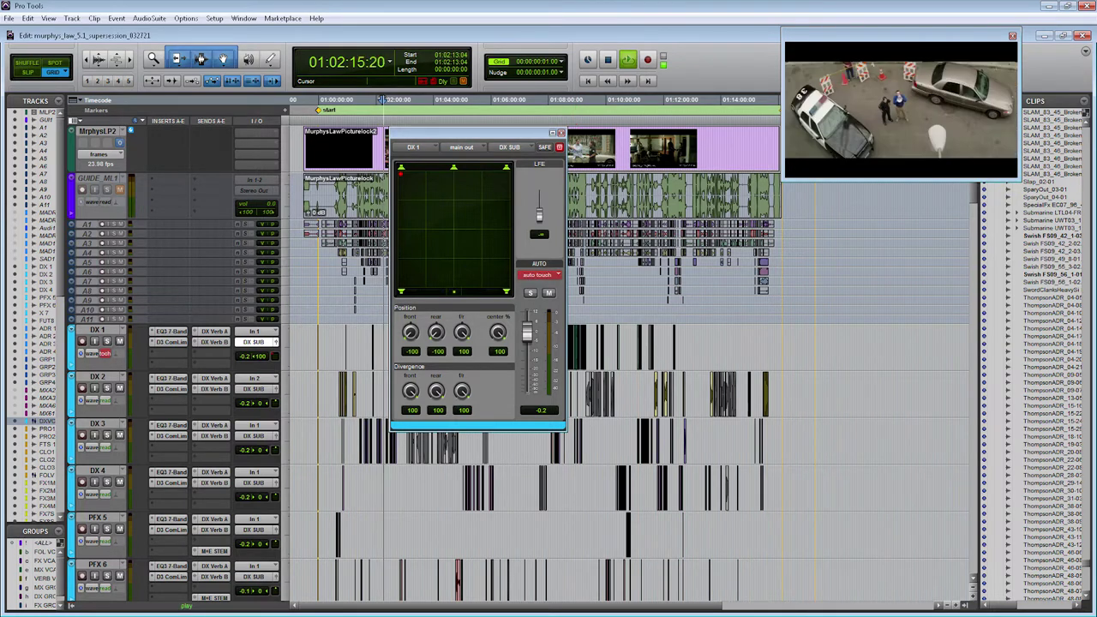
{"action": "key", "text": "space"}
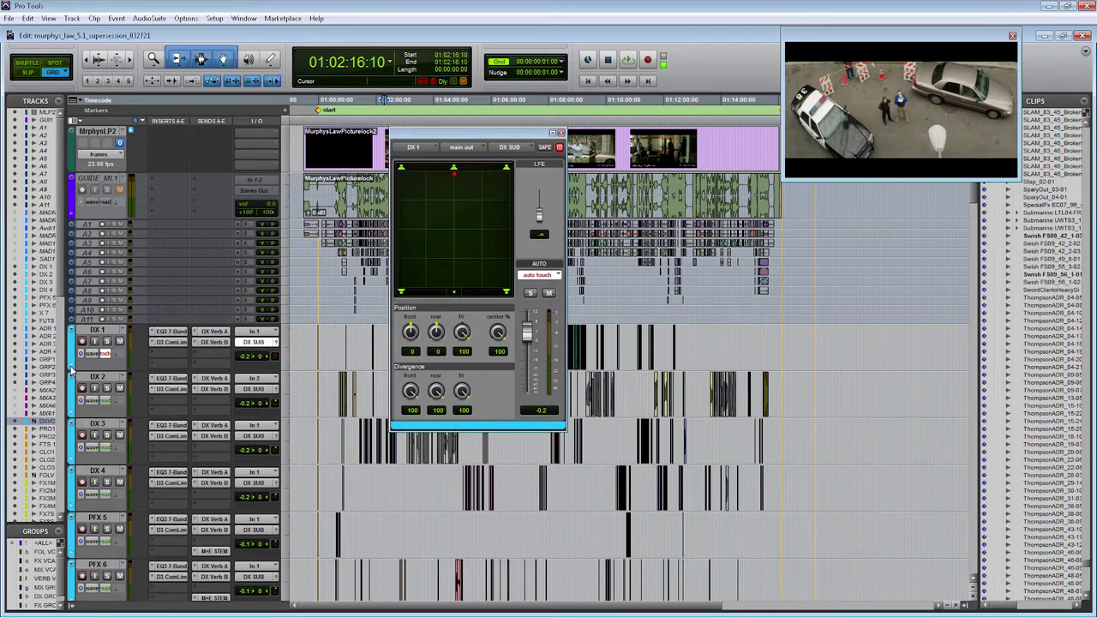
- Show the front pan position automation lane under DX 1 and inspect the pan move close up
{"action": "left_click", "coordinate": [74, 368]}
{"action": "left_click", "coordinate": [102, 378]}
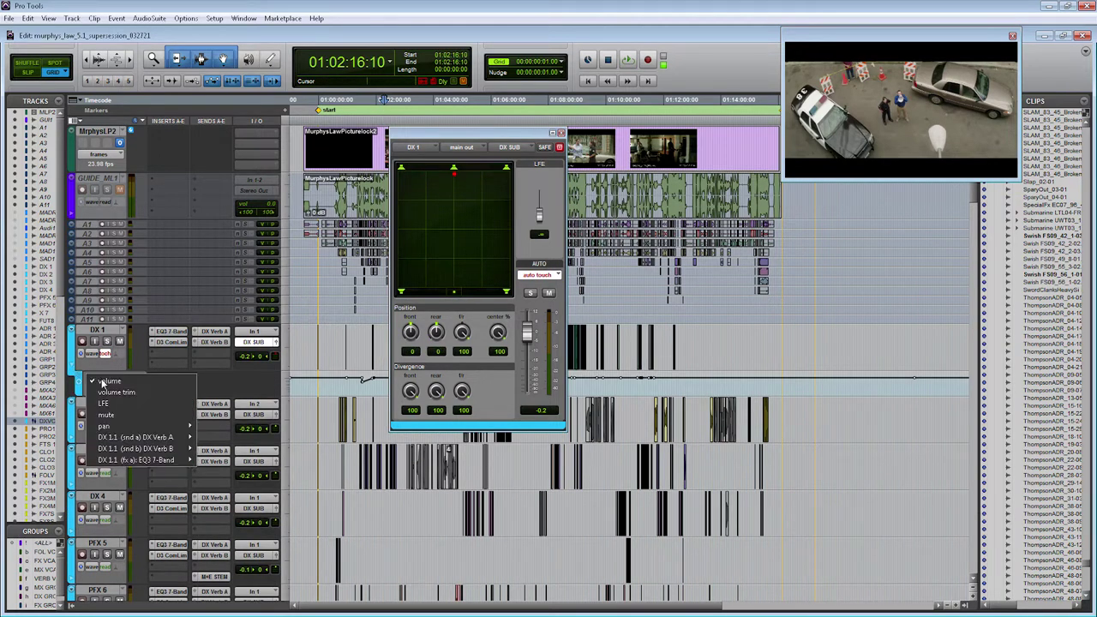
{"action": "mouse_move", "coordinate": [174, 425]}
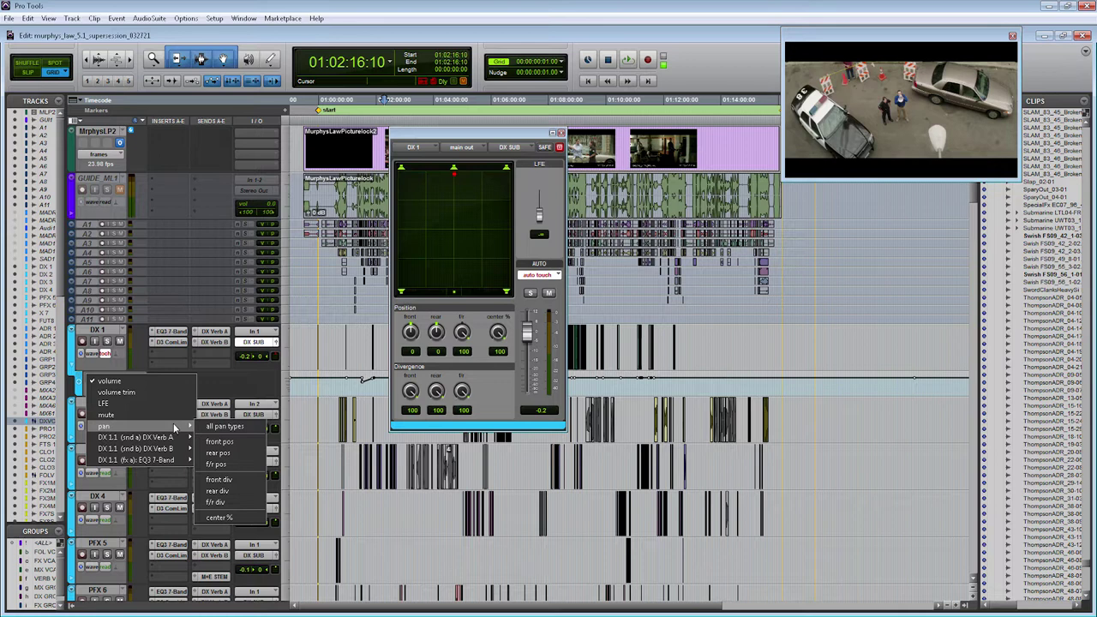
{"action": "left_click", "coordinate": [225, 442]}
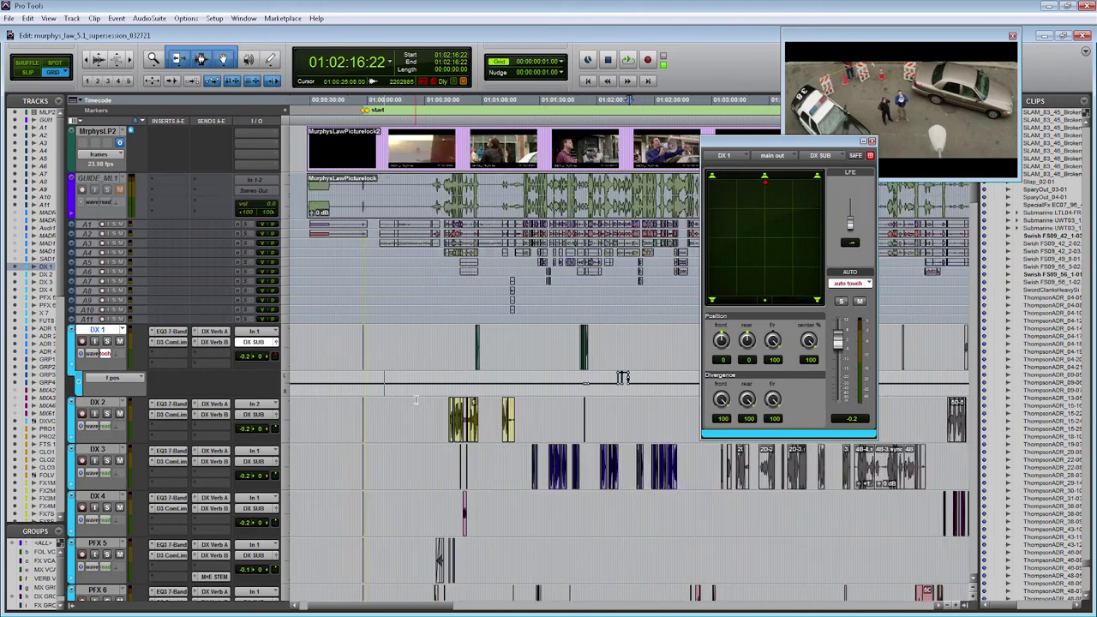
{"action": "key", "text": "ctrl+]"}
{"action": "key", "text": "ctrl+]"}
{"action": "key", "text": "ctrl+]"}
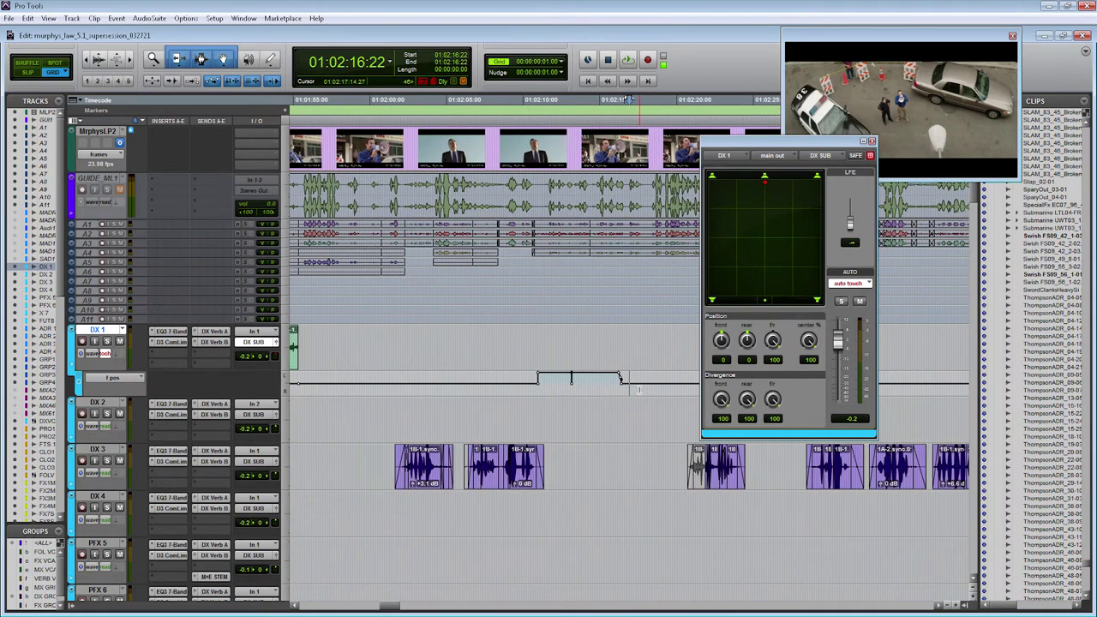
- Return to an overview of the whole session and hide the DX 1 automation lane
{"action": "key", "text": "ctrl+["}
{"action": "key", "text": "ctrl+["}
{"action": "key", "text": "ctrl+["}
{"action": "key", "text": "ctrl+["}
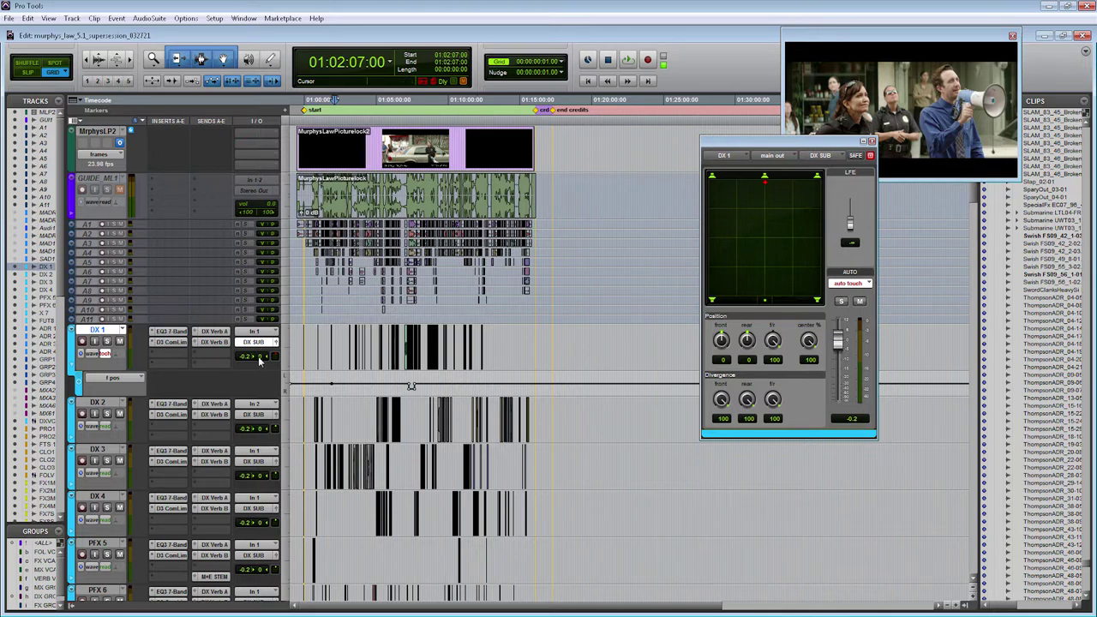
{"action": "left_click", "coordinate": [73, 370]}
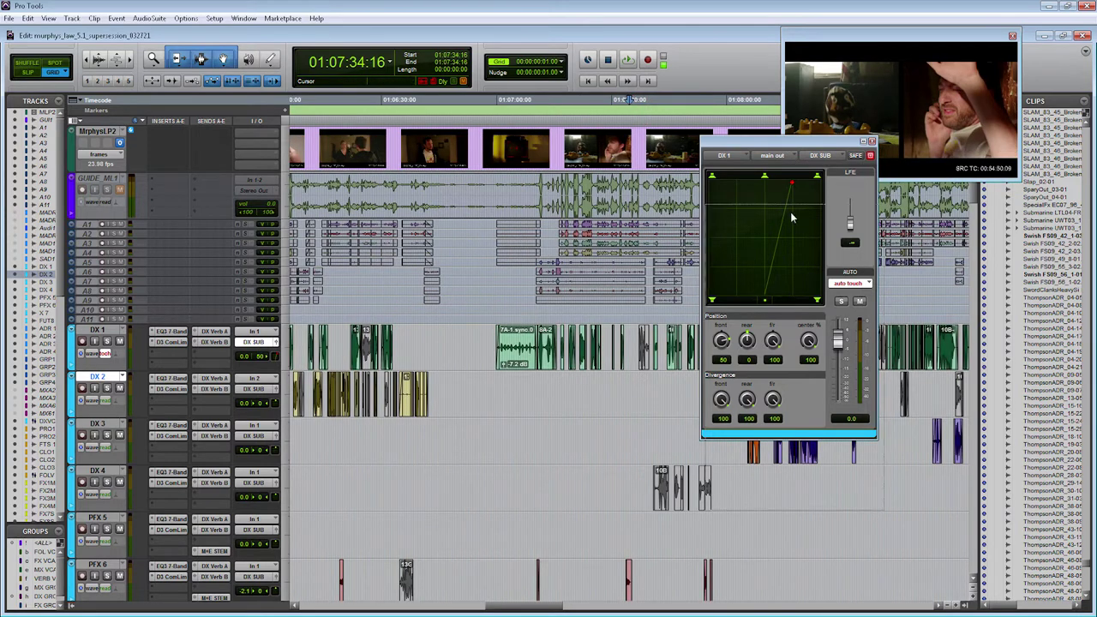
- Move the panner window clear of the picture and inspect the ADR 4 panning at 01:07:38:17
{"action": "left_click_drag", "start_coordinate": [780, 159], "coordinate": [790, 237]}
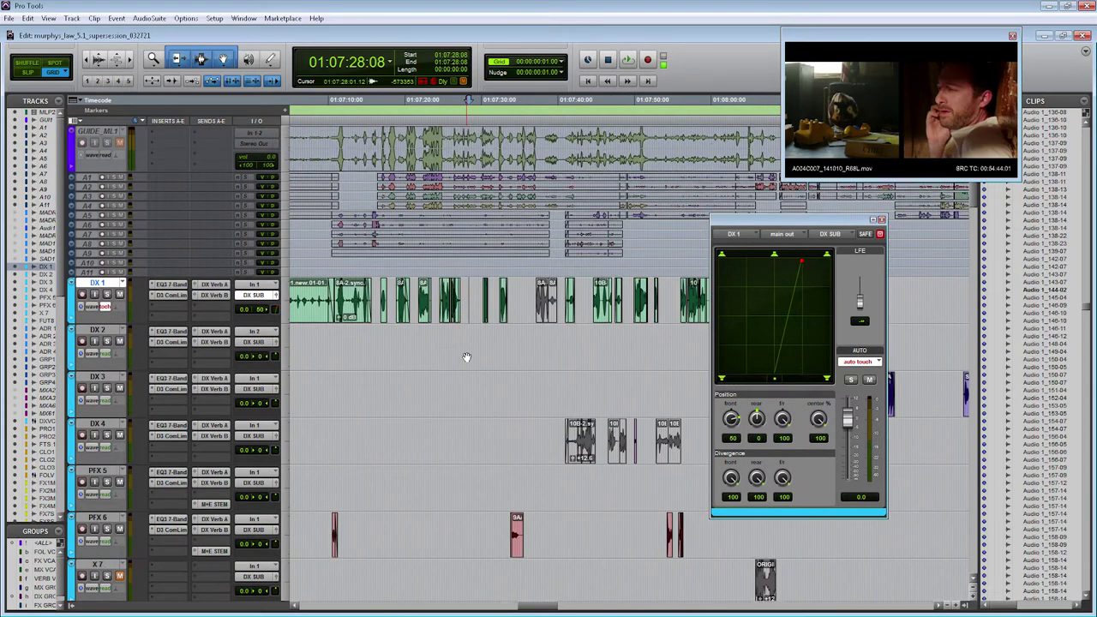
{"action": "scroll", "coordinate": [466, 351], "scroll_direction": "down", "scroll_amount": 5}
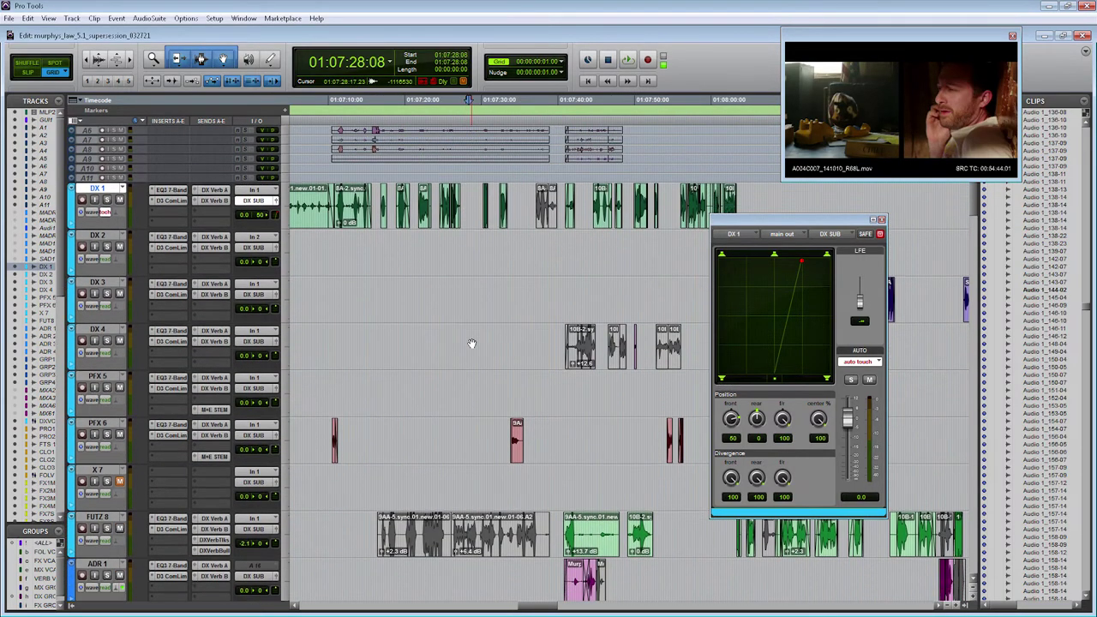
{"action": "scroll", "coordinate": [471, 344], "scroll_direction": "down", "scroll_amount": 5}
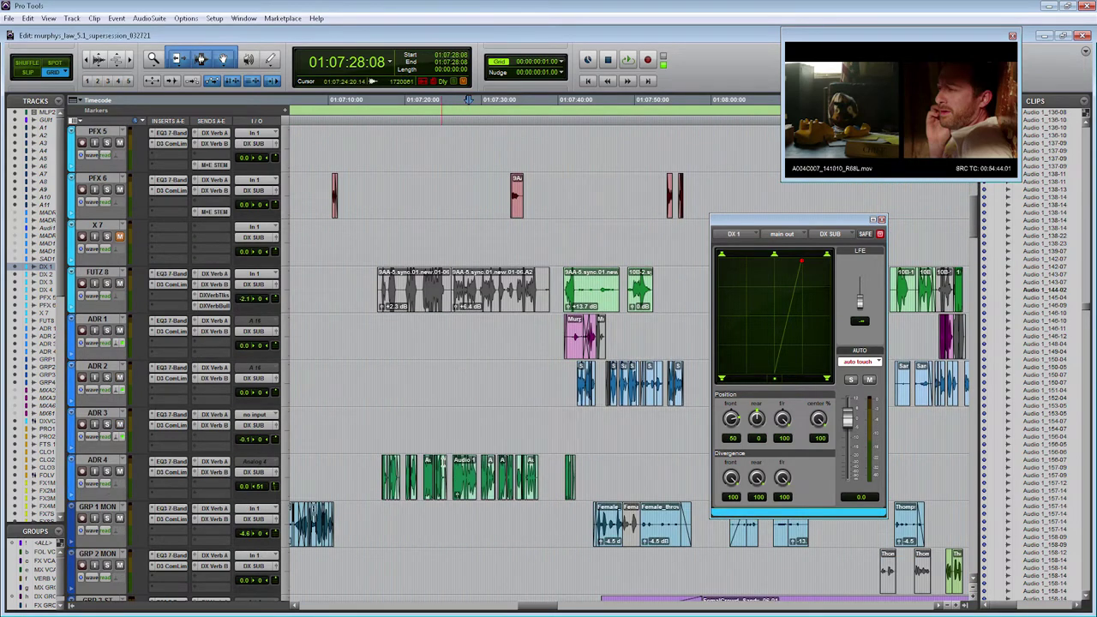
{"action": "left_click", "coordinate": [547, 470]}
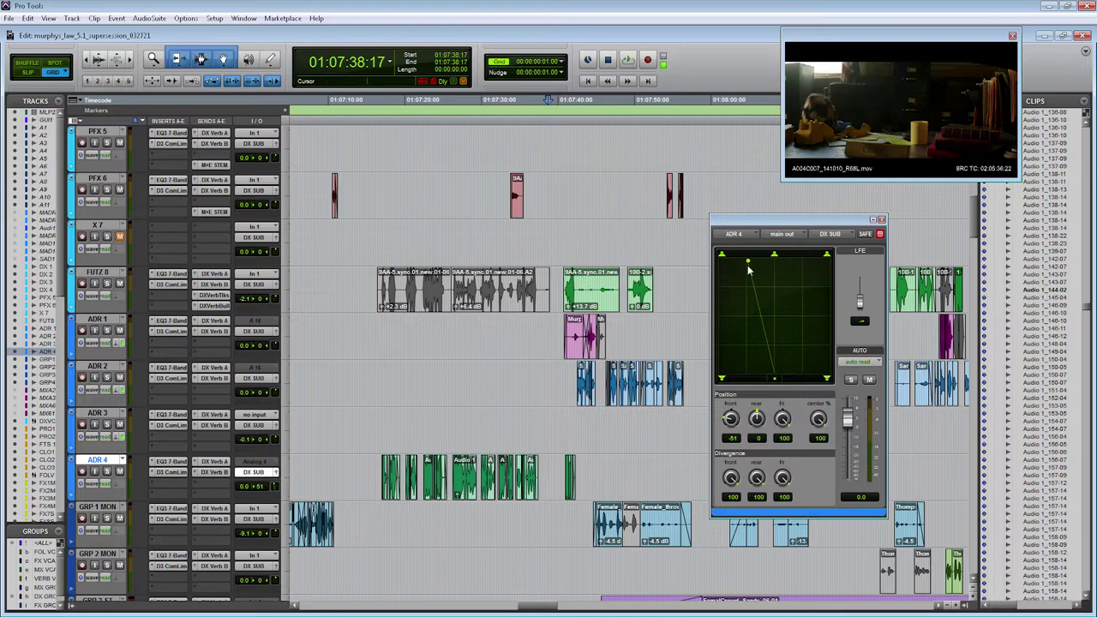
{"action": "scroll", "coordinate": [551, 349], "scroll_direction": "down", "scroll_amount": 3}
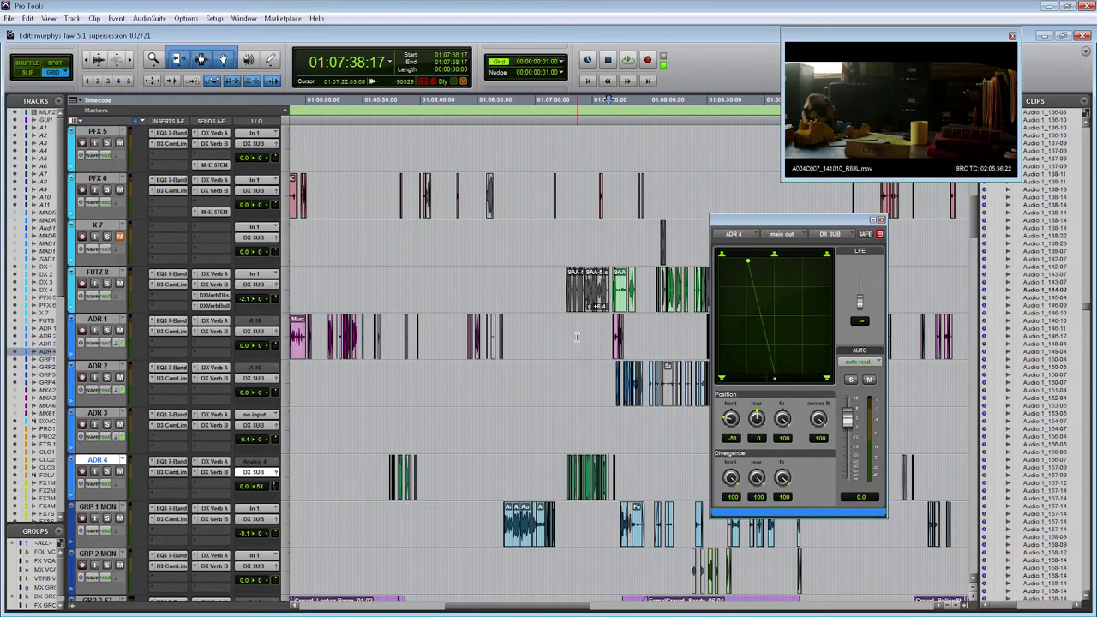
- Check the FUTZ 8 track at 01:07:10:12 and survey the dialogue, ADR and group tracks across the session
{"action": "left_click", "coordinate": [590, 309]}
{"action": "scroll", "coordinate": [625, 308], "scroll_direction": "down", "scroll_amount": 1}
{"action": "scroll", "coordinate": [627, 308], "scroll_direction": "up", "scroll_amount": 5}
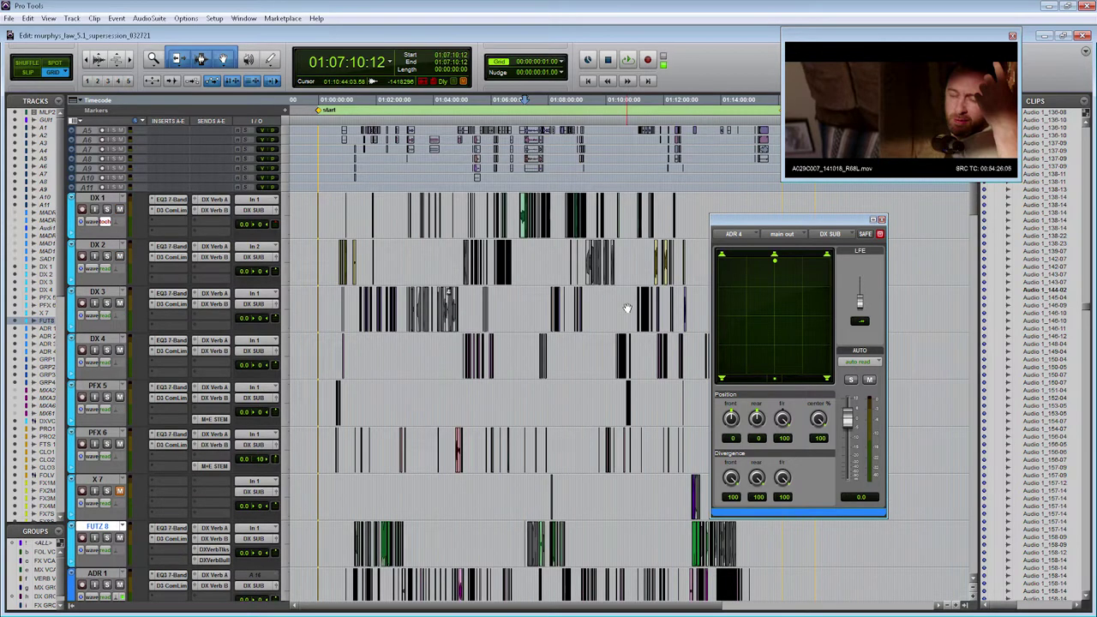
{"action": "scroll", "coordinate": [600, 334], "scroll_direction": "down", "scroll_amount": 4}
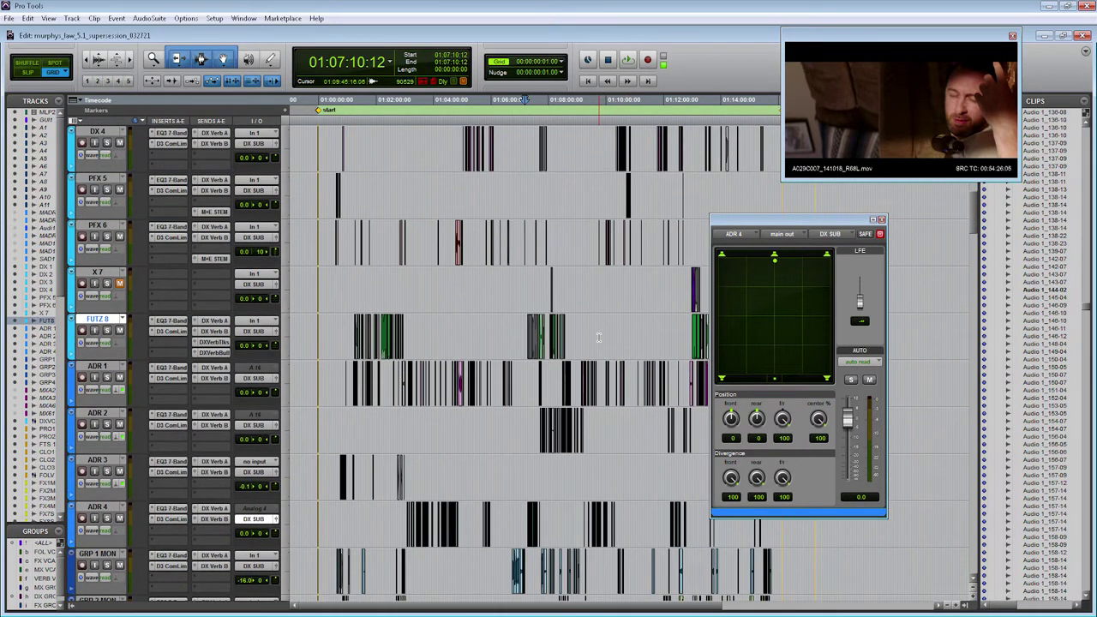
{"action": "scroll", "coordinate": [591, 335], "scroll_direction": "down", "scroll_amount": 2}
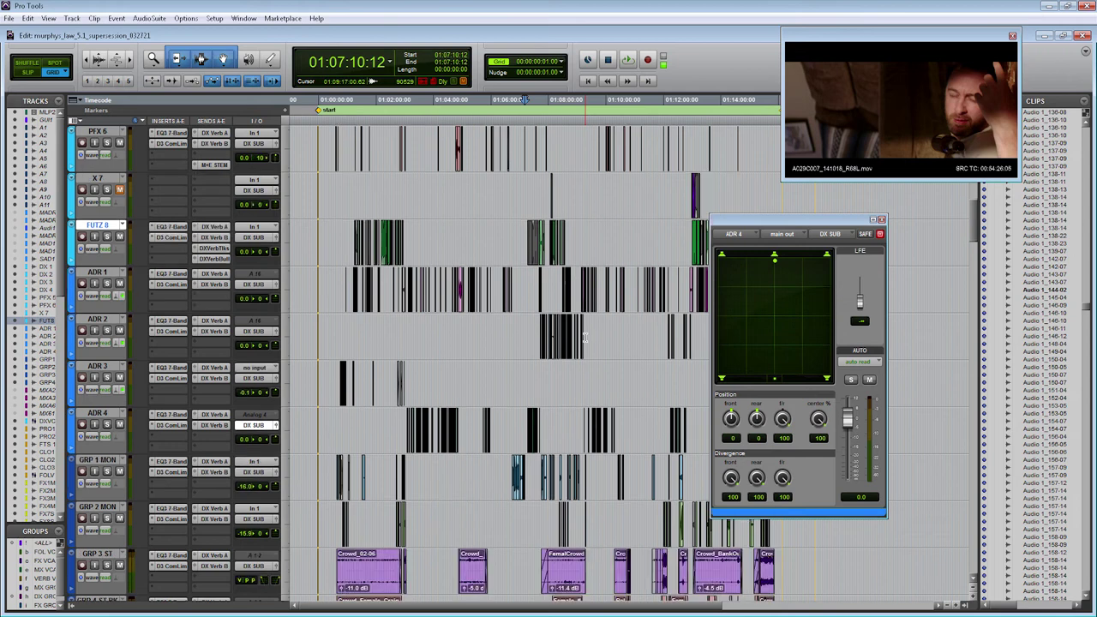
{"action": "left_click", "coordinate": [552, 379]}
{"action": "scroll", "coordinate": [552, 379], "scroll_direction": "down", "scroll_amount": 1}
{"action": "scroll", "coordinate": [553, 380], "scroll_direction": "down", "scroll_amount": 1}
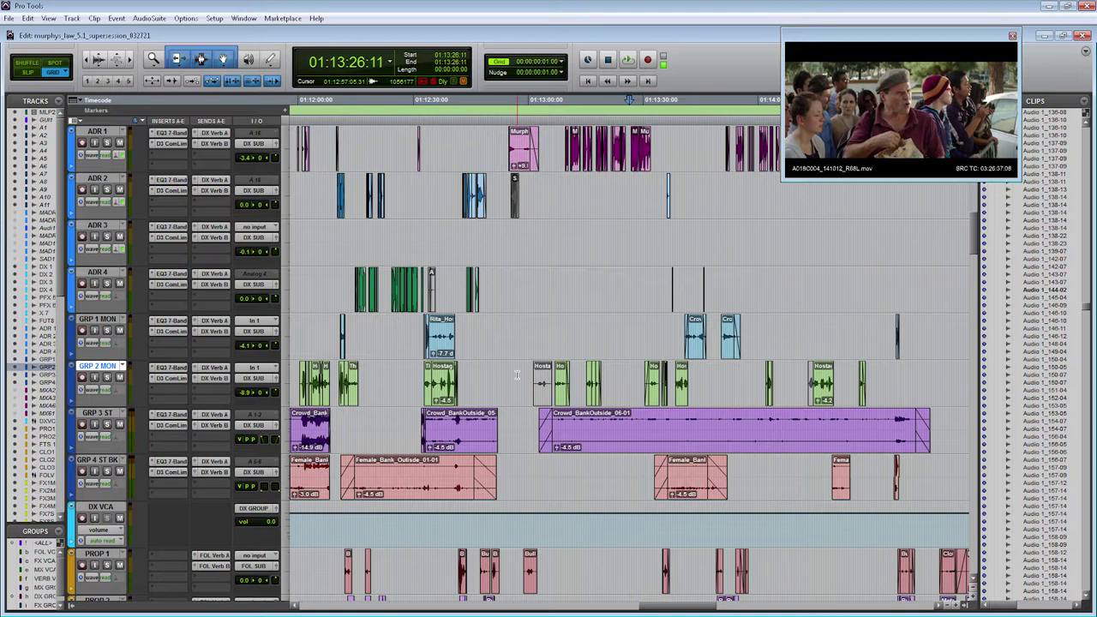
- Locate to 01:13:36:07 on GRP 3 ST, inspect its stereo panner and close it
{"action": "left_click", "coordinate": [672, 384]}
{"action": "left_click", "coordinate": [671, 387]}
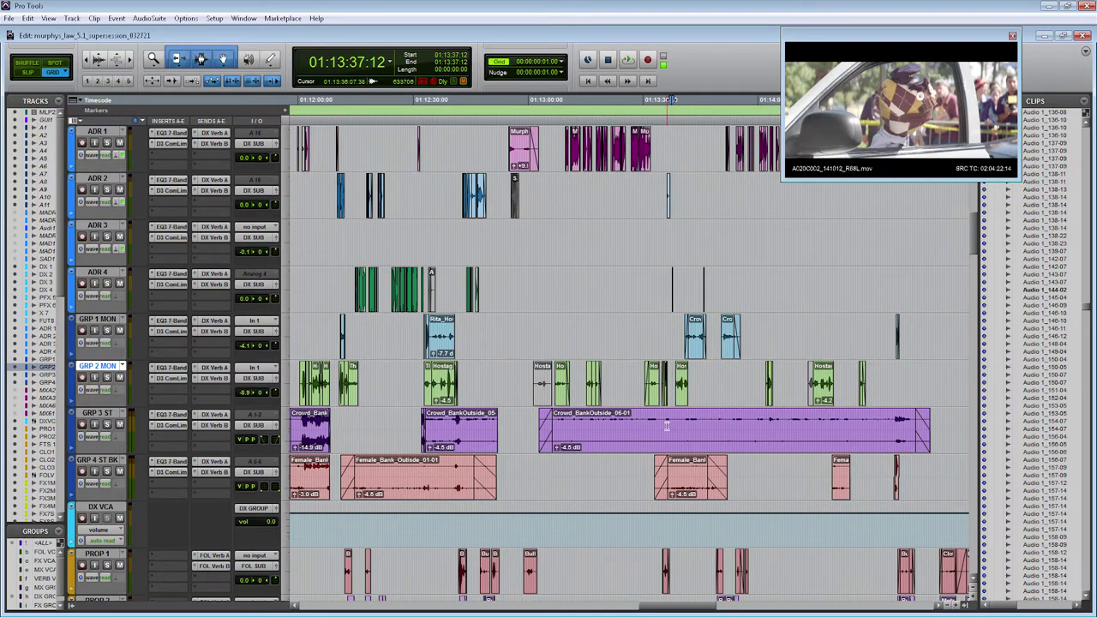
{"action": "left_click", "coordinate": [666, 425]}
{"action": "left_click", "coordinate": [277, 424]}
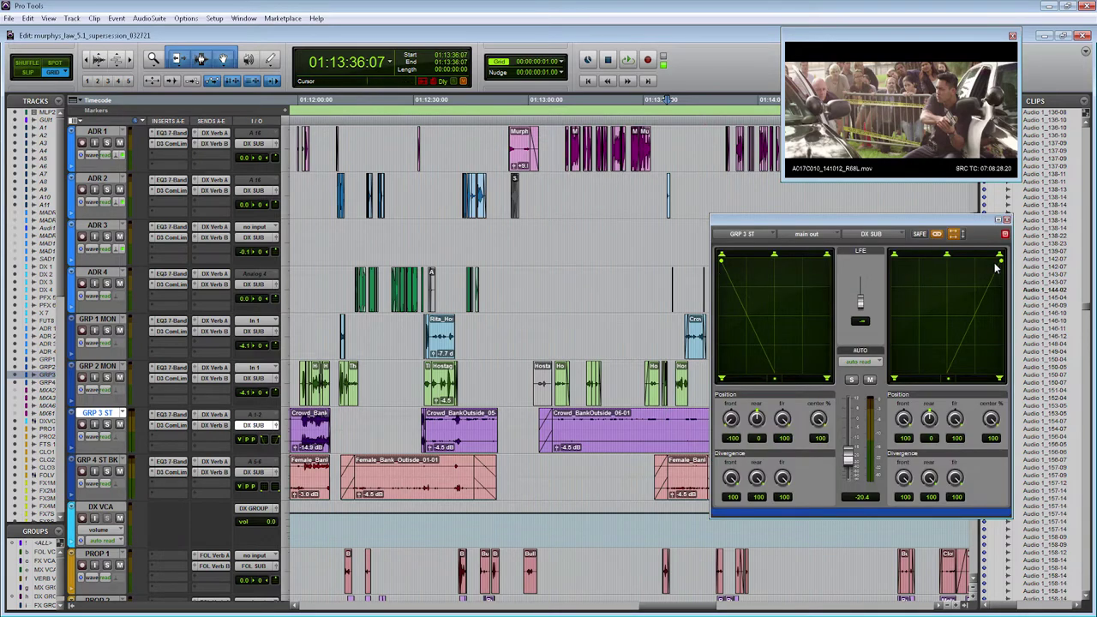
{"action": "left_click", "coordinate": [1004, 233]}
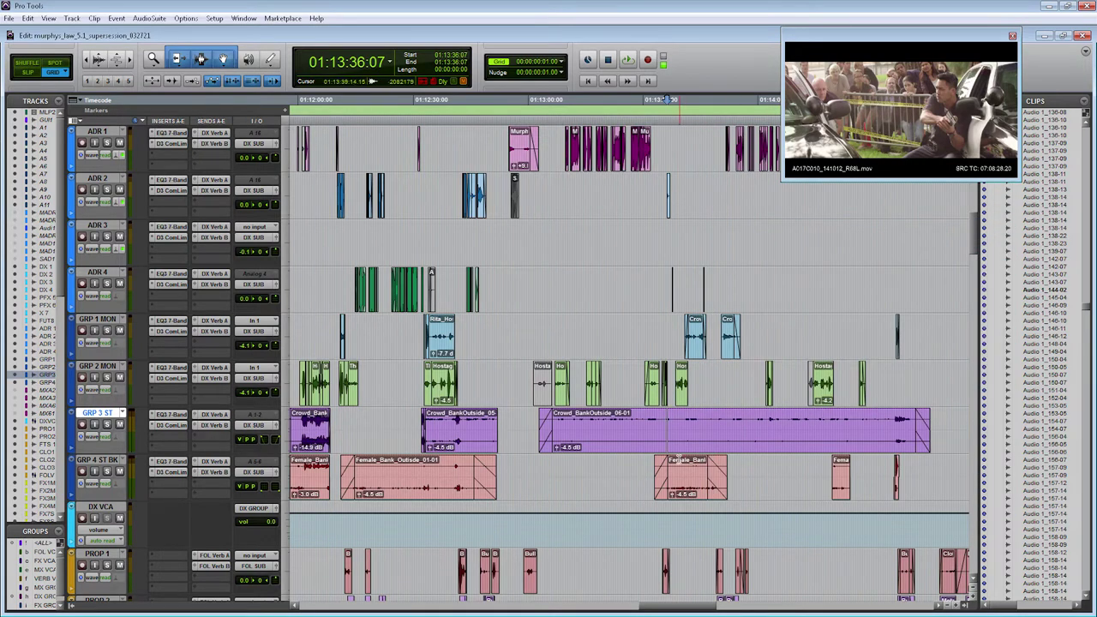
- Locate to 01:13:41:02 on GRP 4 ST BK, inspect its rear panning and close the panner
{"action": "left_click", "coordinate": [686, 471]}
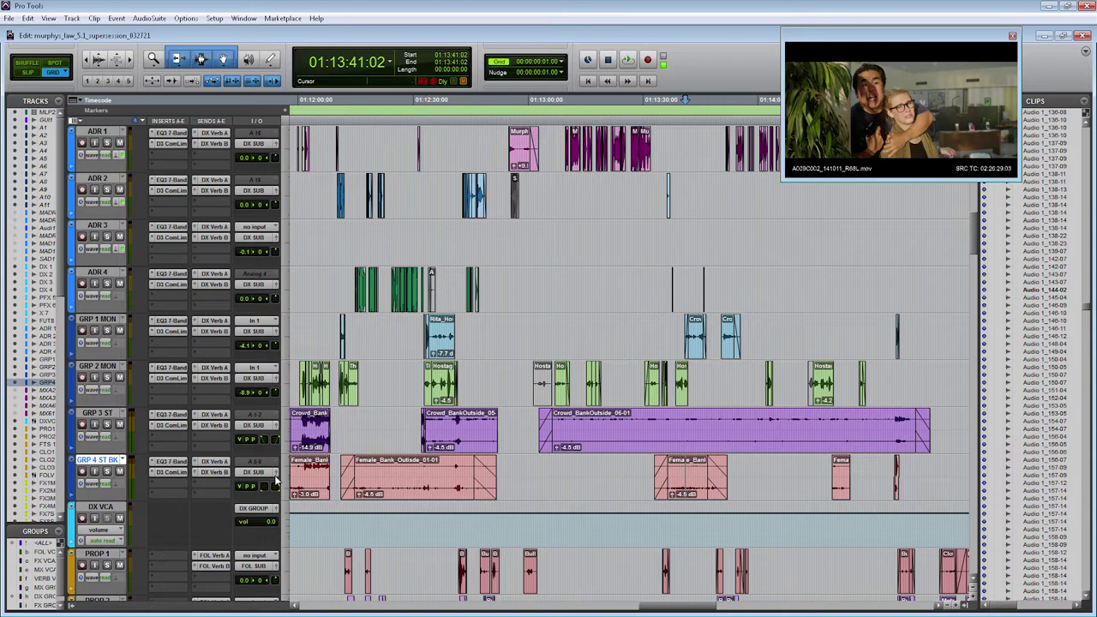
{"action": "left_click", "coordinate": [275, 474]}
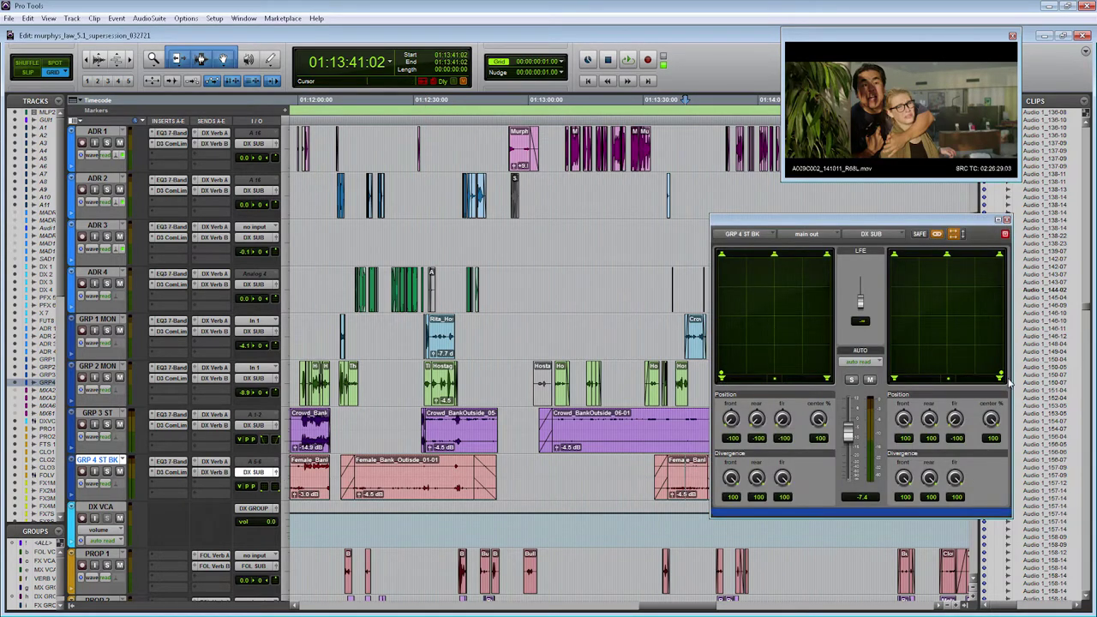
{"action": "left_click", "coordinate": [1005, 233]}
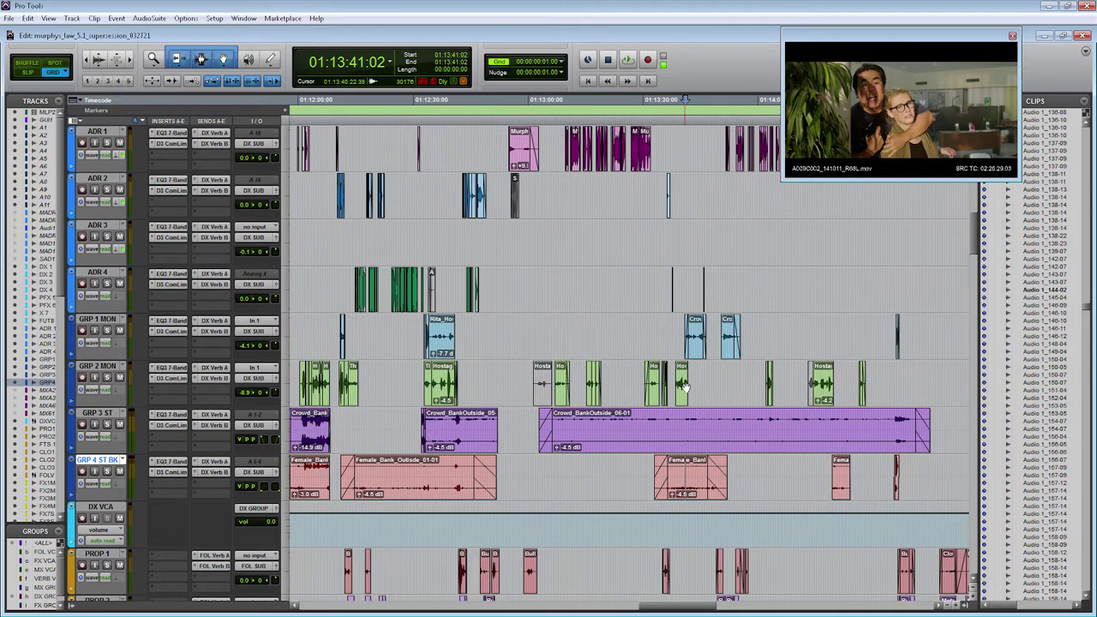
- Locate to 01:13:45:17 on GRP 2 MON, return to the session overview, and view the Foley tracks at 01:04:53:06
{"action": "left_click", "coordinate": [691, 378]}
{"action": "left_click", "coordinate": [702, 375]}
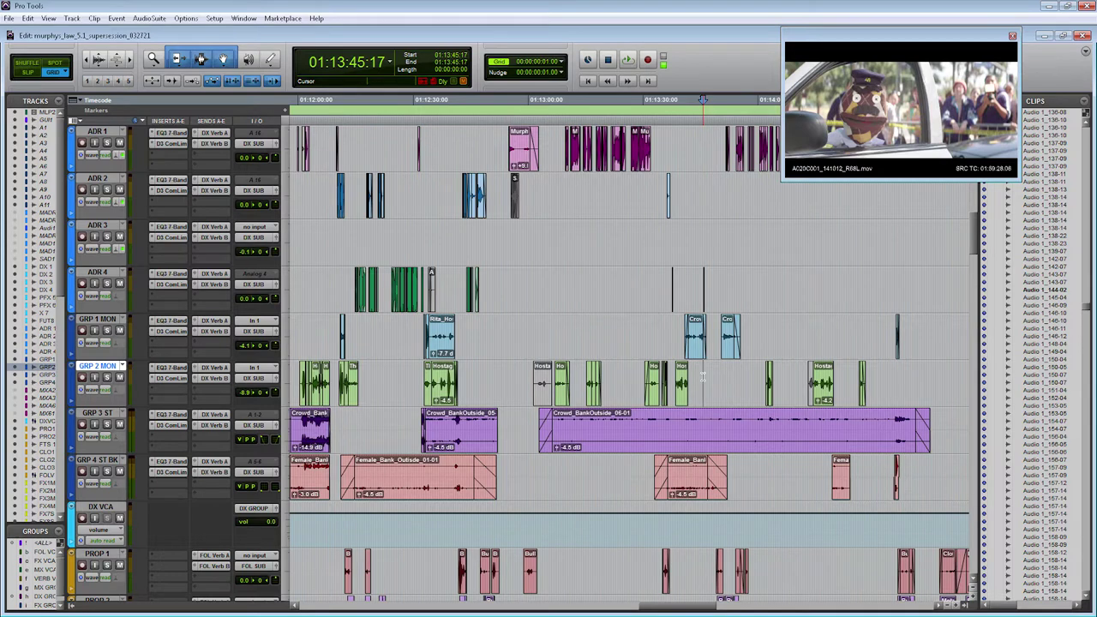
{"action": "key", "text": "ctrl+["}
{"action": "key", "text": "ctrl+["}
{"action": "key", "text": "ctrl+["}
{"action": "key", "text": "ctrl+["}
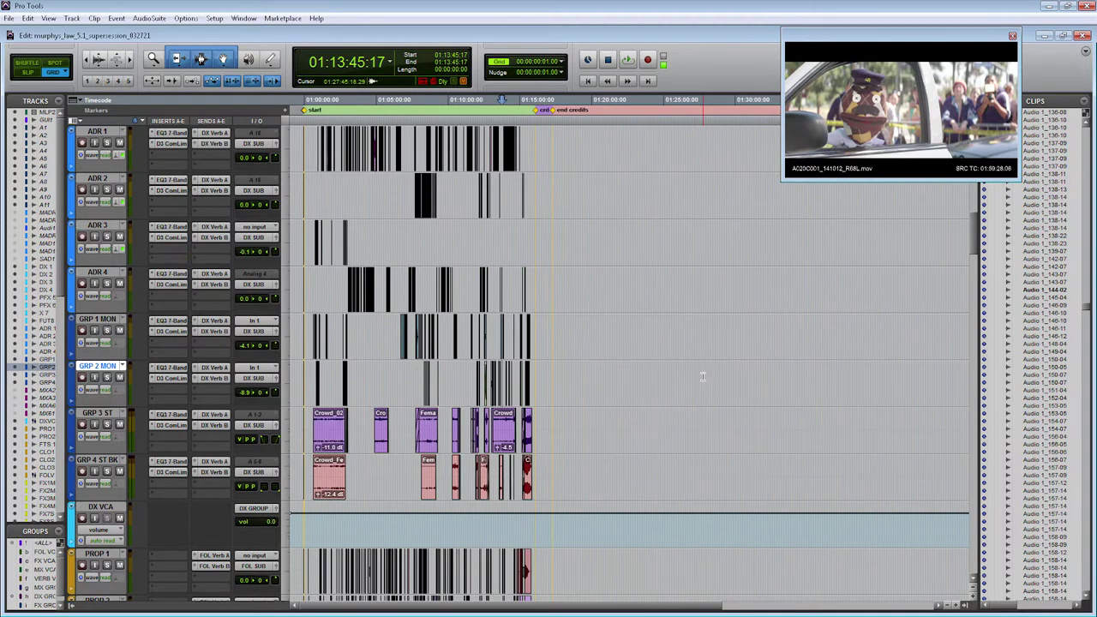
{"action": "left_click", "coordinate": [374, 370]}
{"action": "scroll", "coordinate": [373, 375], "scroll_direction": "down", "scroll_amount": 6}
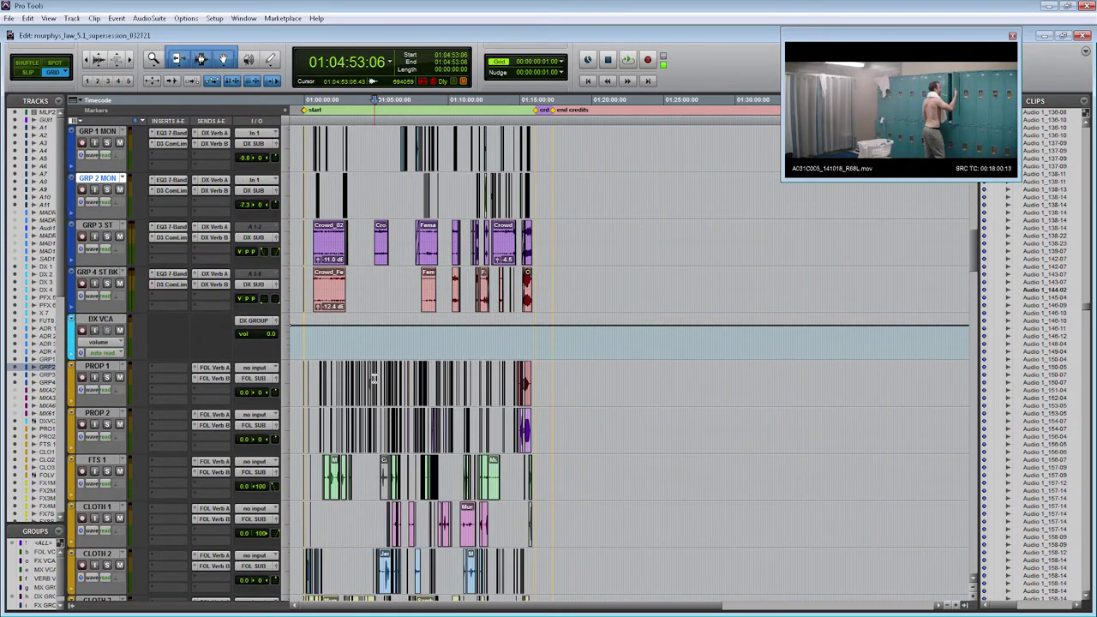
- Locate to 01:04:33:14 in the zoomed-in Foley tracks and inspect the PROP 1 track's front-centre position in its surround panner
{"action": "left_click", "coordinate": [370, 383]}
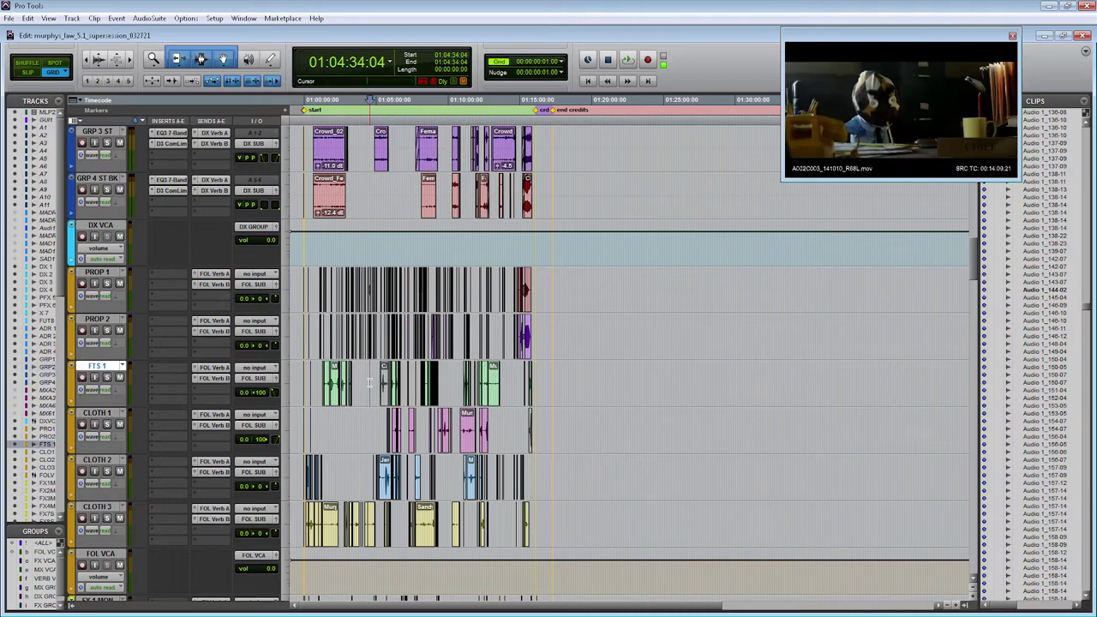
{"action": "key", "text": "ctrl+]"}
{"action": "key", "text": "ctrl+]"}
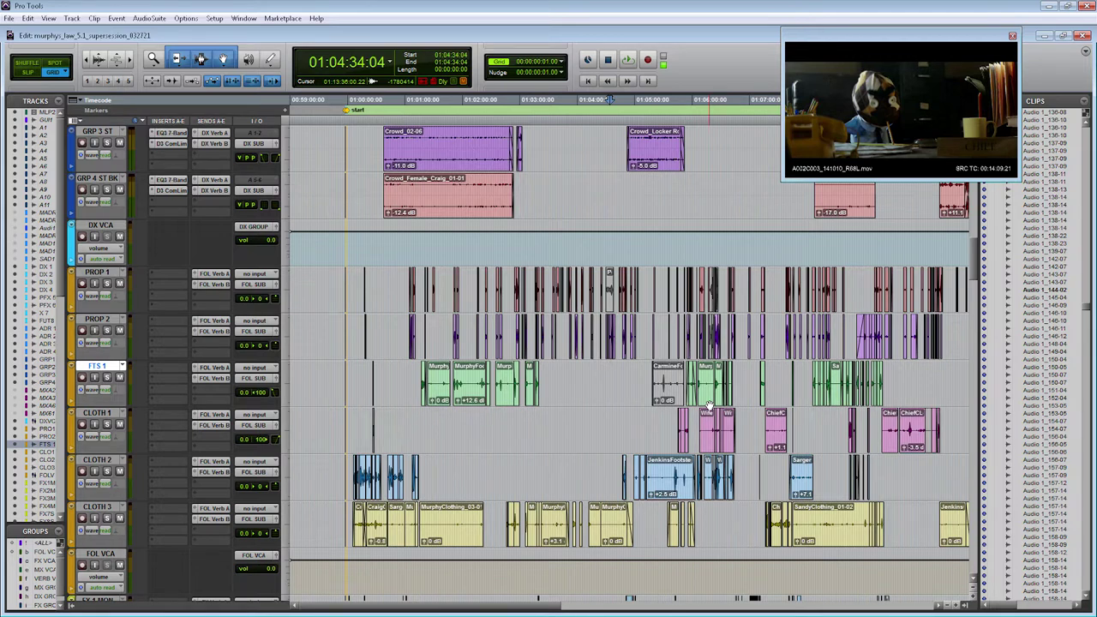
{"action": "left_click", "coordinate": [609, 376]}
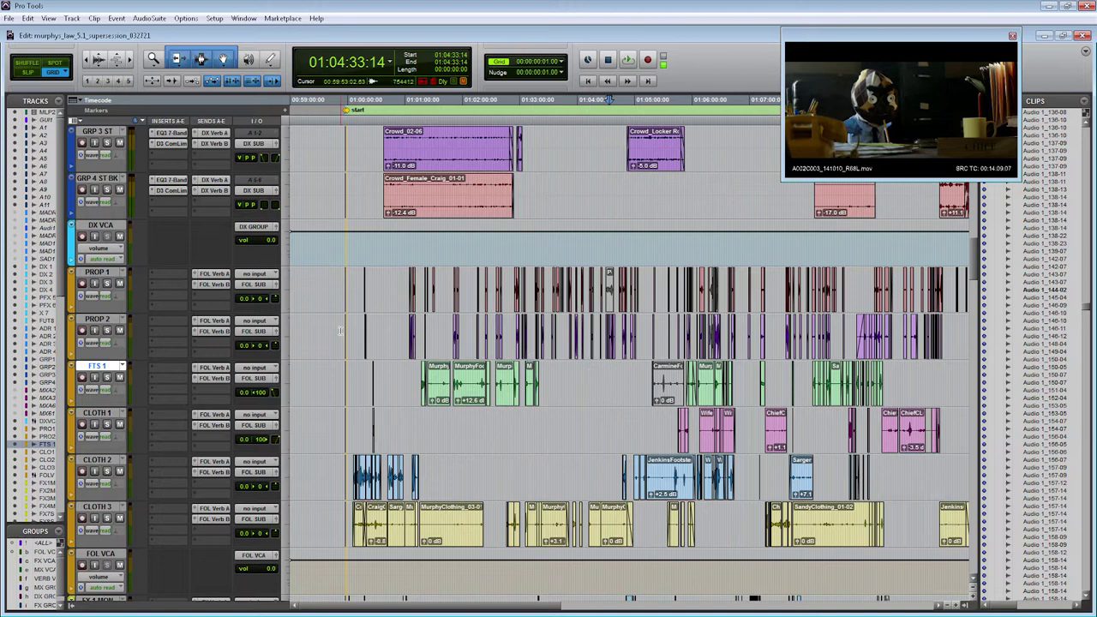
{"action": "left_click", "coordinate": [277, 289]}
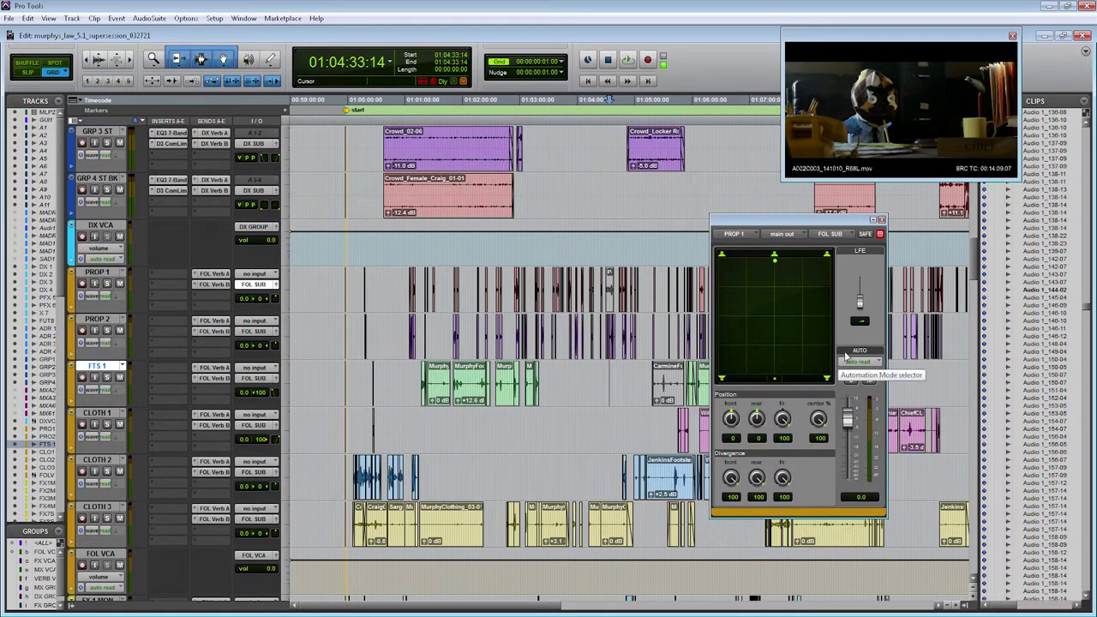
{"action": "mouse_move", "coordinate": [773, 265]}
{"action": "left_mouse_down"}
{"action": "mouse_move", "coordinate": [827, 259]}
{"action": "mouse_move", "coordinate": [775, 260]}
{"action": "left_mouse_up"}
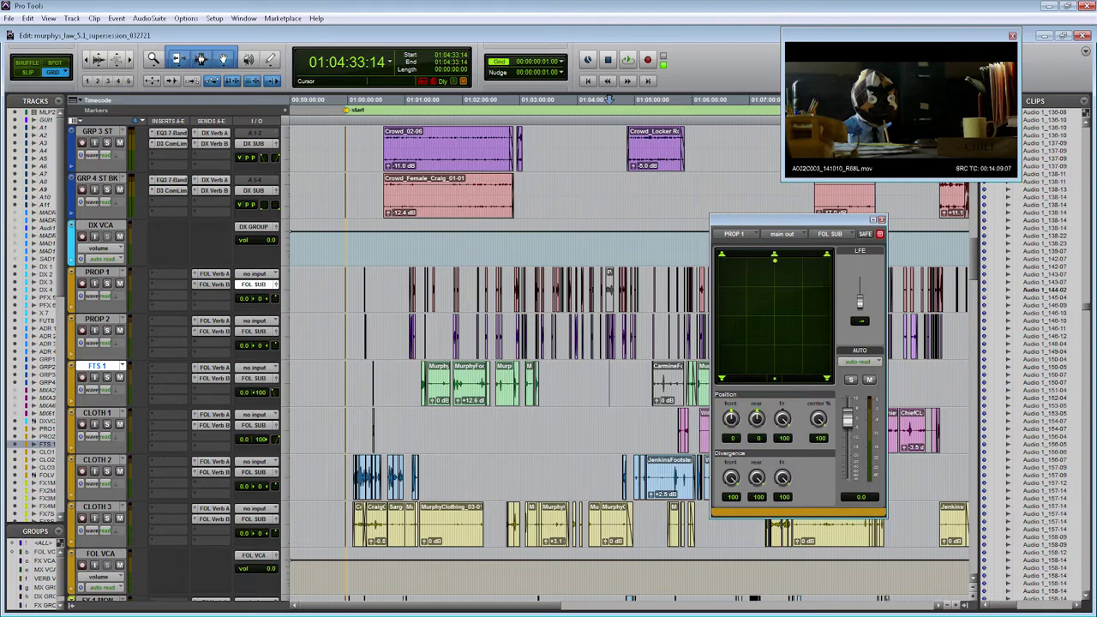
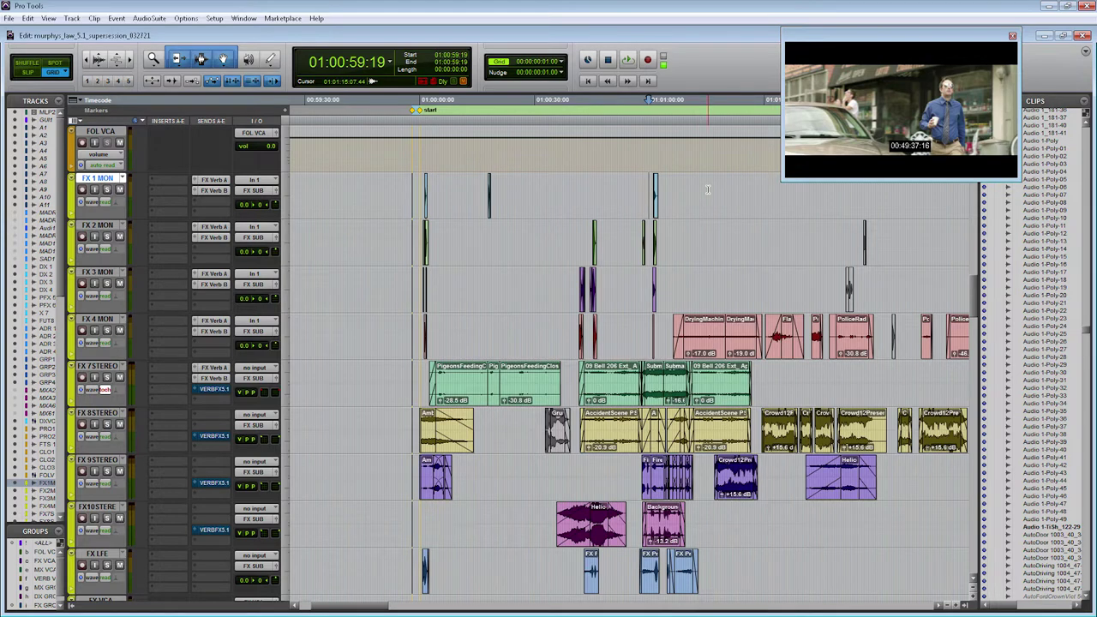
- Examine the FX clips around 01:00:51:21, select 01:00:43:14 to 01:00:54:20 on FX 4 MON, and locate to 01:00:41:06 on FX 7 STEREO
{"action": "left_click", "coordinate": [617, 334]}
{"action": "key", "text": "ctrl+]"}
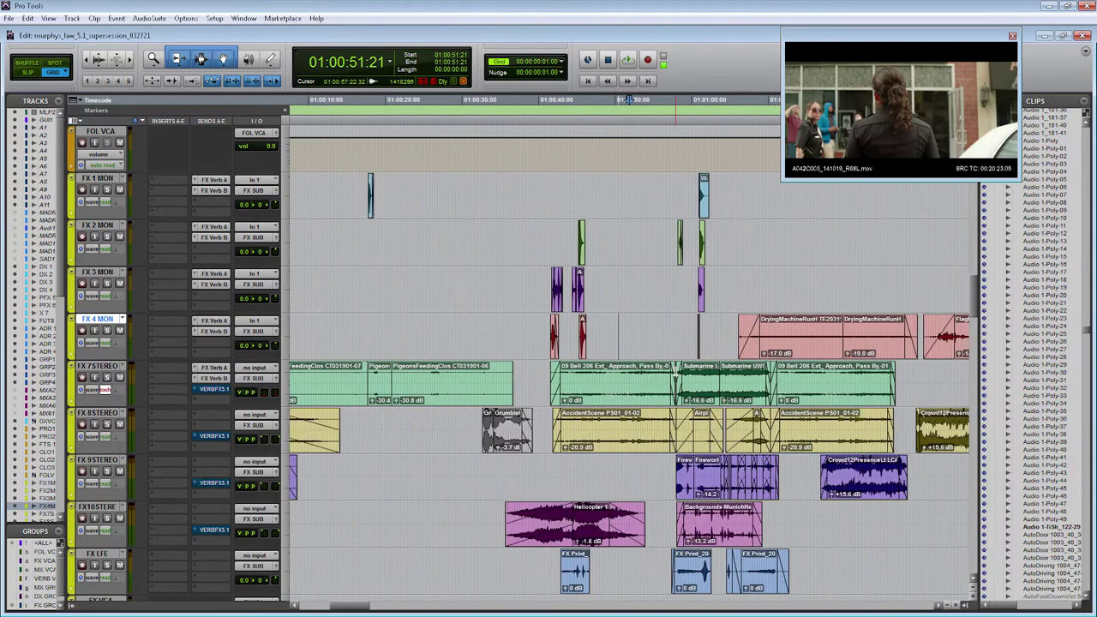
{"action": "key", "text": "ctrl+]"}
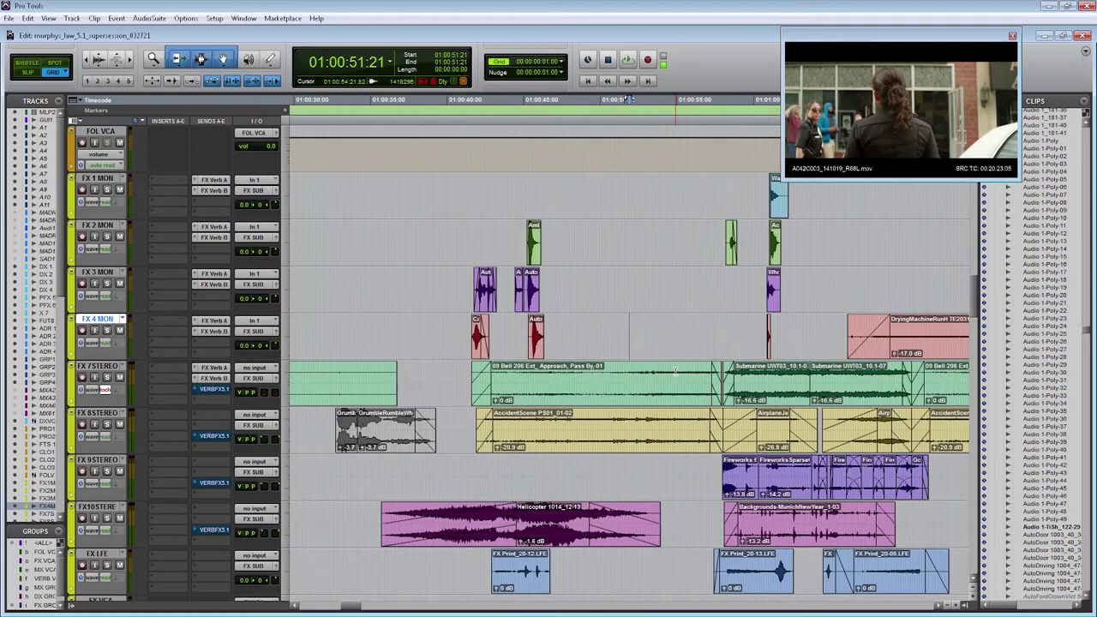
{"action": "left_click", "coordinate": [468, 377]}
{"action": "left_click_drag", "start_coordinate": [501, 338], "coordinate": [675, 339]}
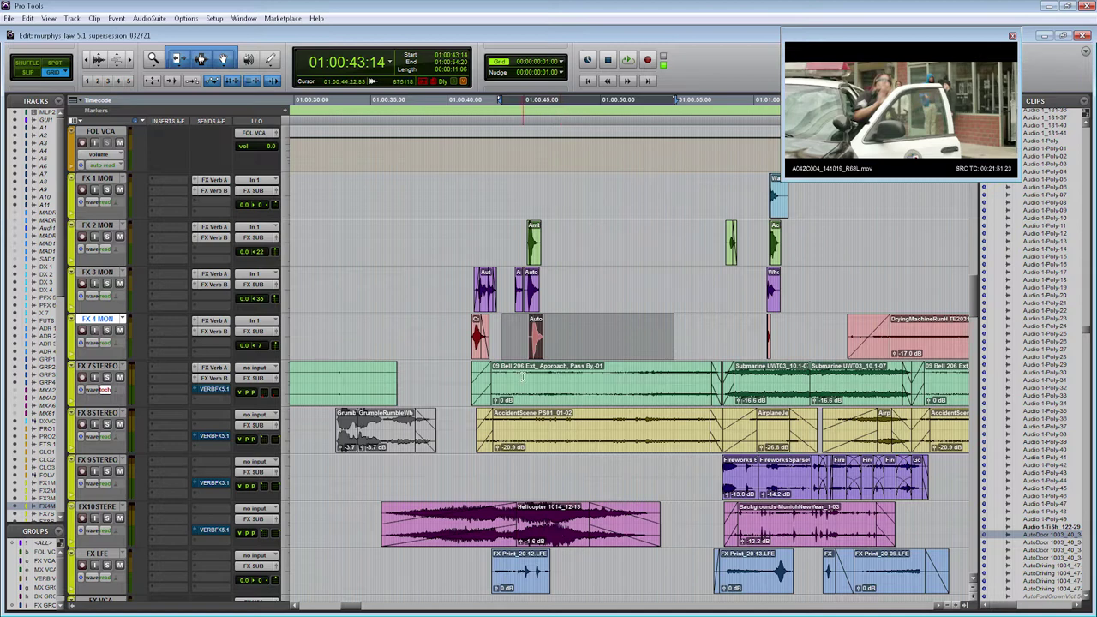
{"action": "left_click", "coordinate": [467, 378]}
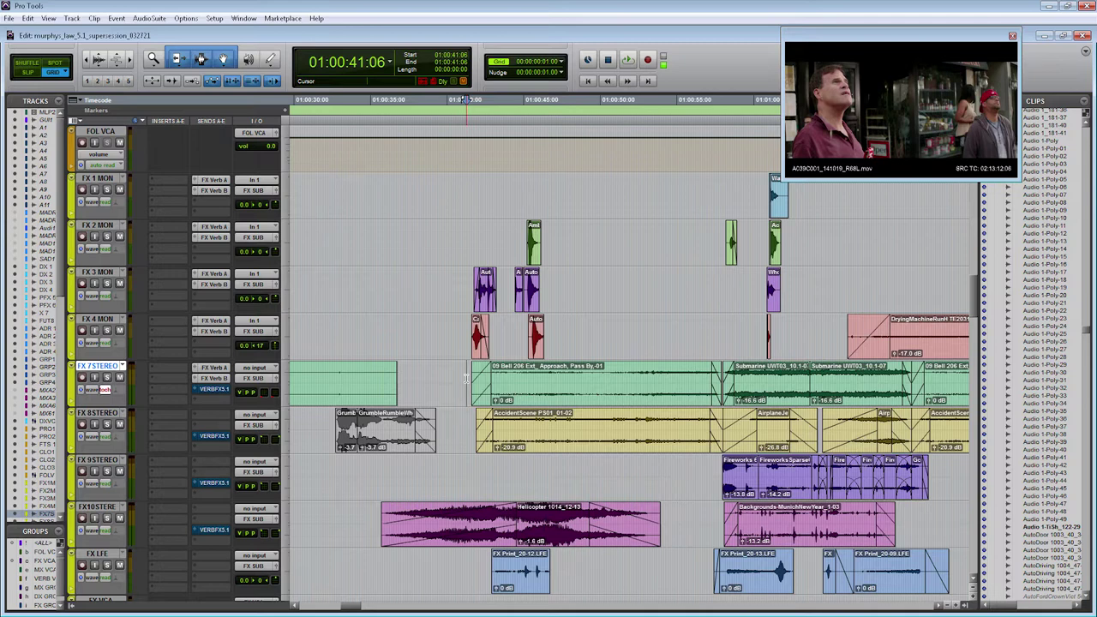
- Play the helicopter pass-by from 01:00:41:06 with the FX 7 STEREO panner open to watch its pan automation, and locate to 01:00:53:06
{"action": "left_click", "coordinate": [276, 382]}
{"action": "scroll", "coordinate": [693, 390], "scroll_direction": "left", "scroll_amount": 5}
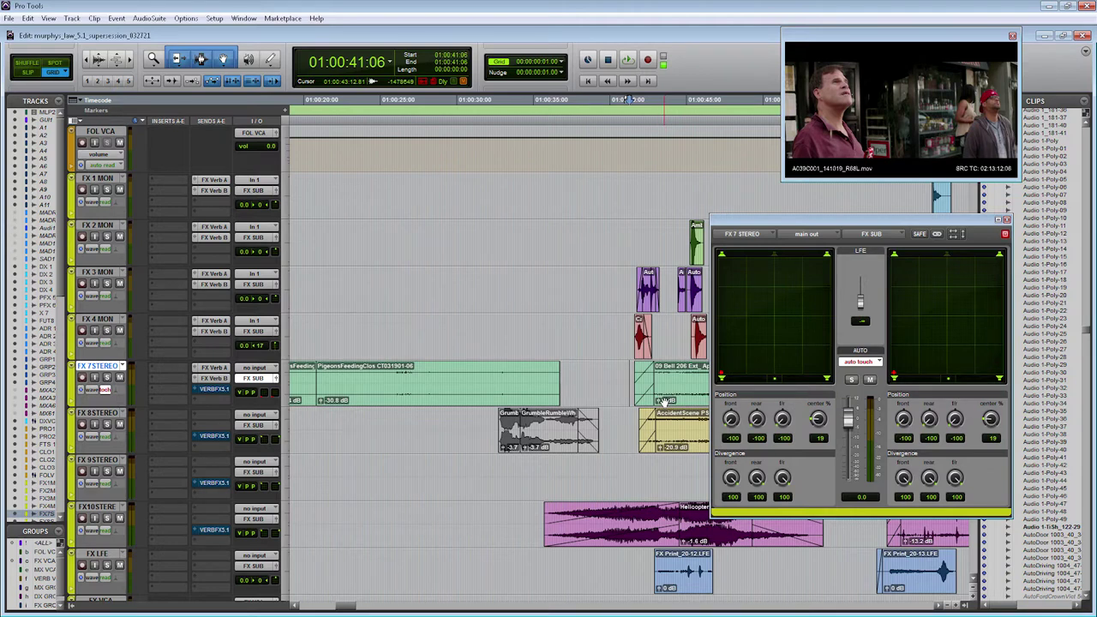
{"action": "key", "text": "space"}
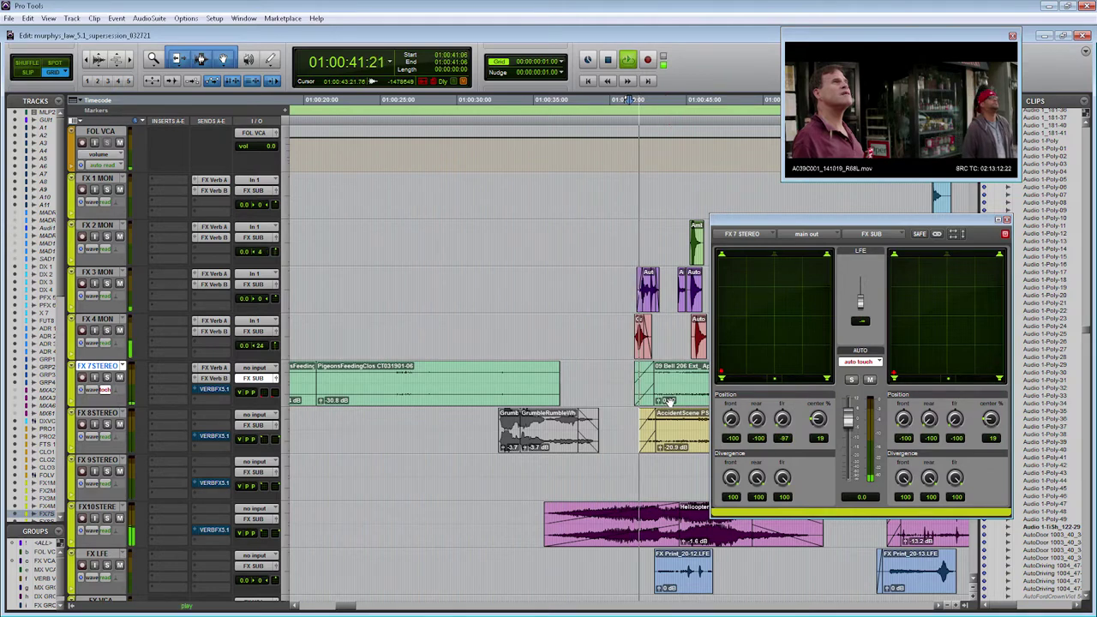
{"action": "left_click", "coordinate": [677, 475]}
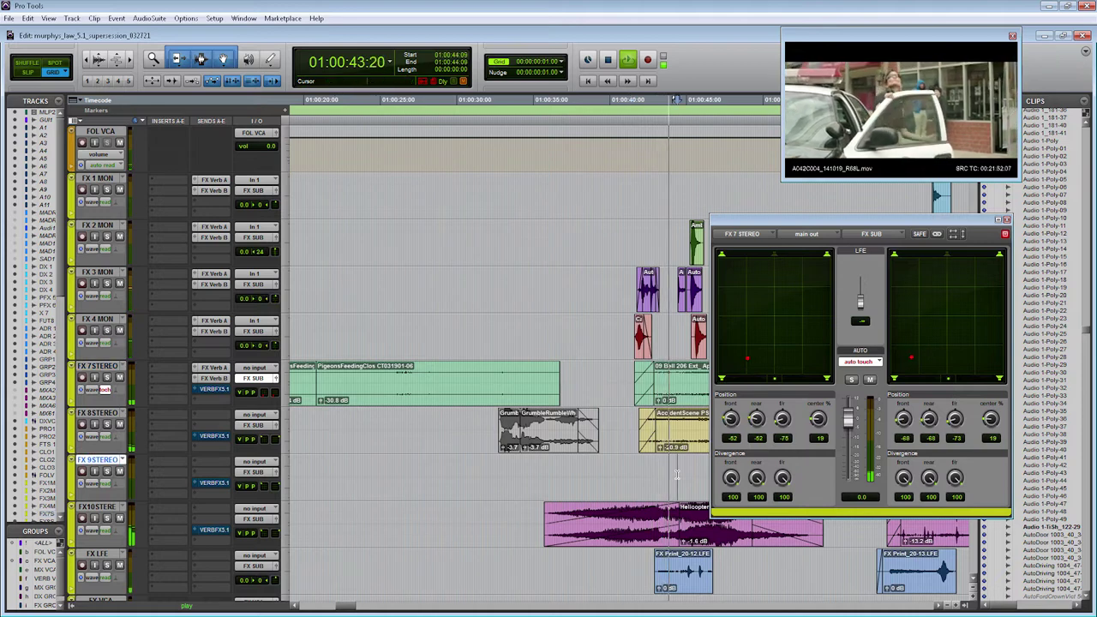
{"action": "left_click", "coordinate": [679, 476]}
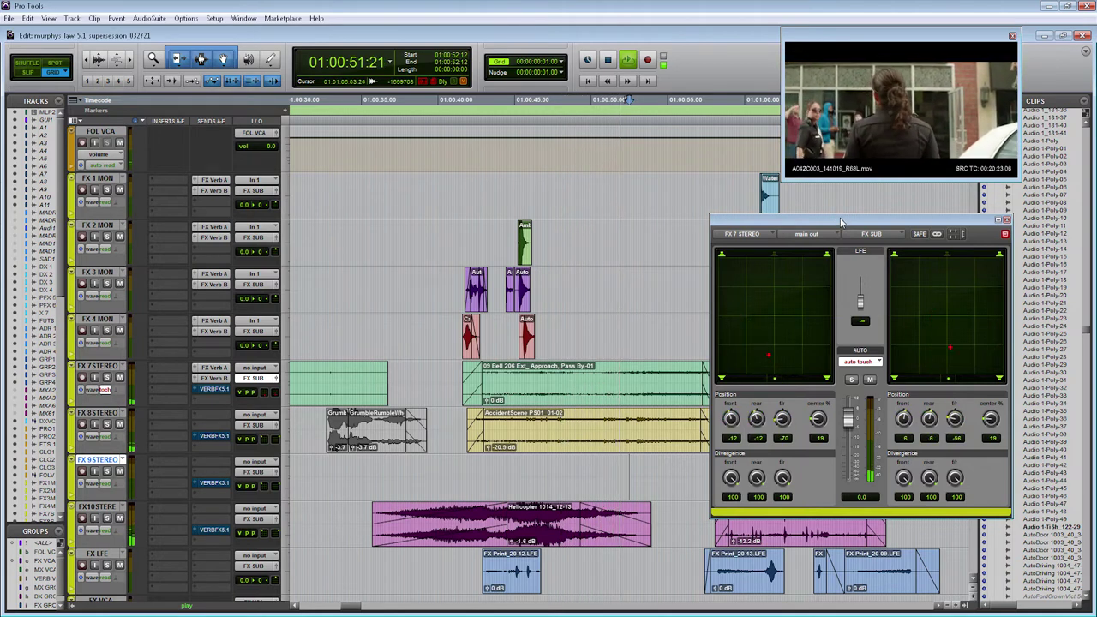
{"action": "left_click", "coordinate": [679, 329]}
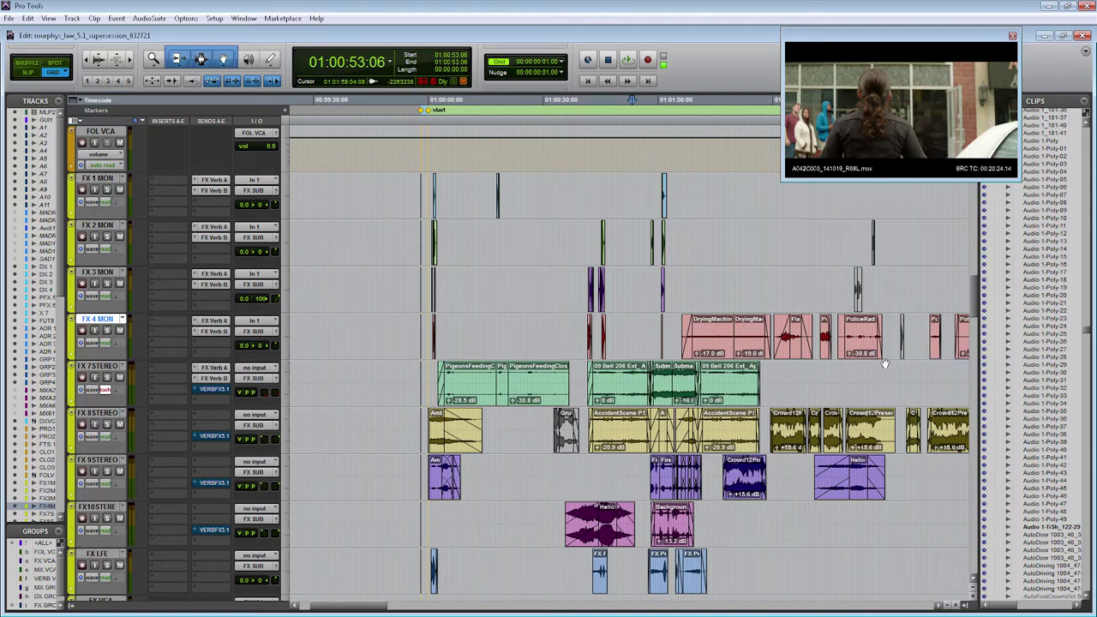
- Locate to 01:01:15:15 on the FX 10 stereo track, inspect the FX LFE track's LFE send level in its panner and close it
{"action": "scroll", "coordinate": [934, 358], "scroll_direction": "down", "scroll_amount": 1}
{"action": "scroll", "coordinate": [884, 363], "scroll_direction": "down", "scroll_amount": 1}
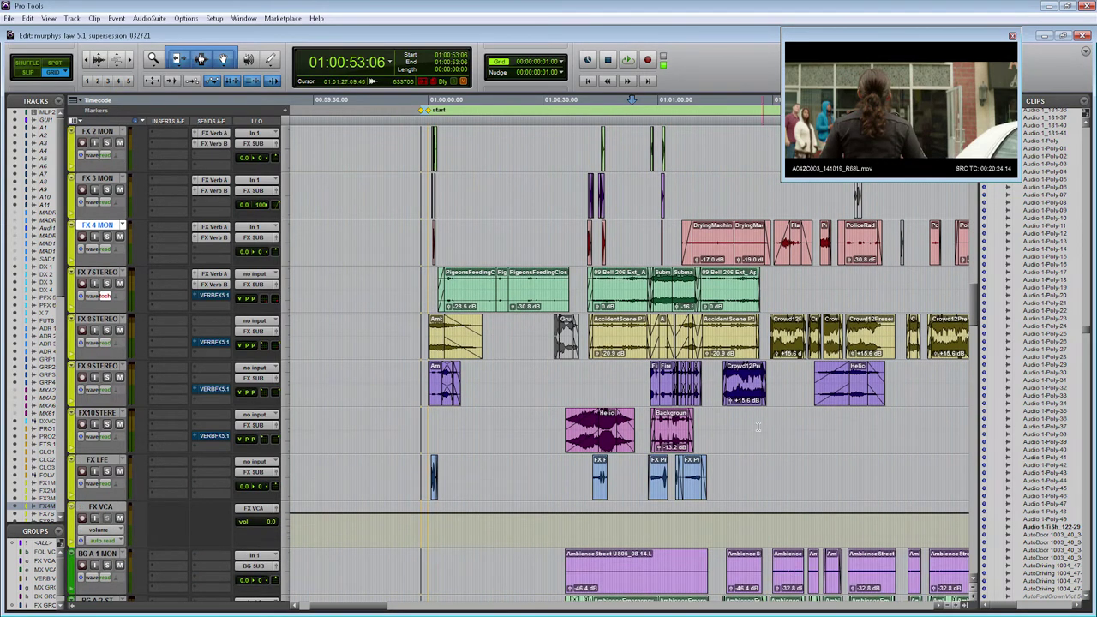
{"action": "left_click", "coordinate": [717, 418]}
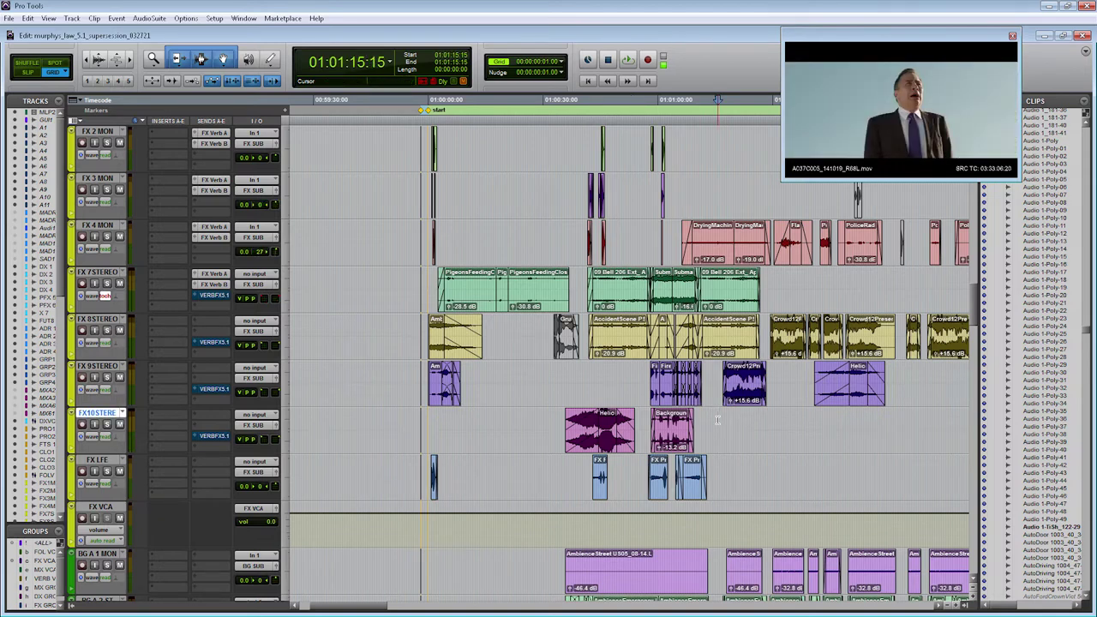
{"action": "scroll", "coordinate": [717, 418], "scroll_direction": "down", "scroll_amount": 1}
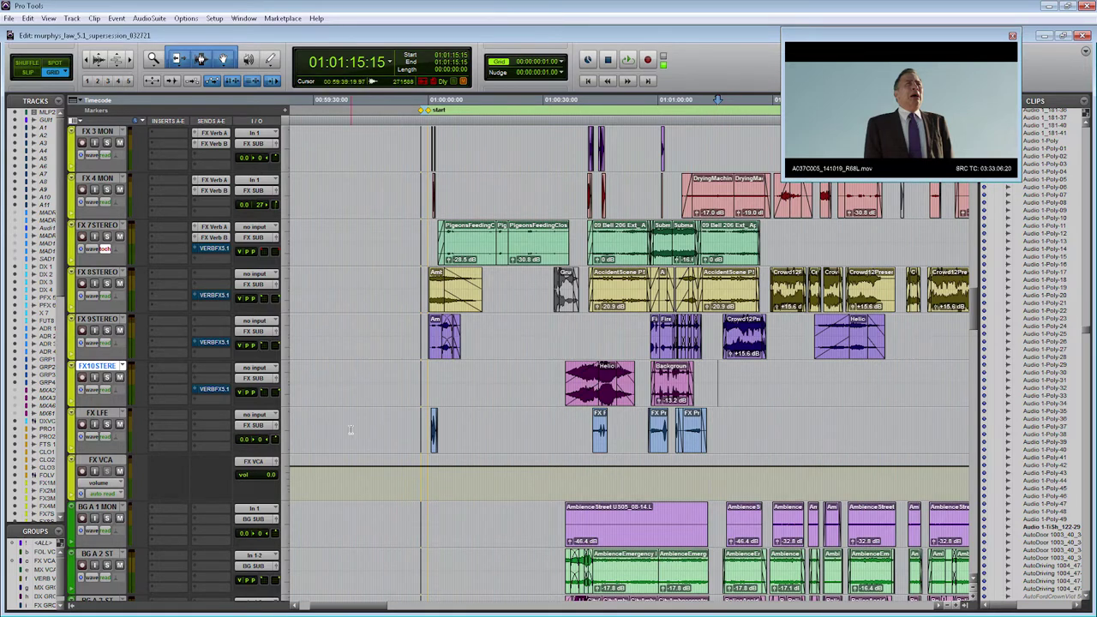
{"action": "left_click", "coordinate": [257, 425]}
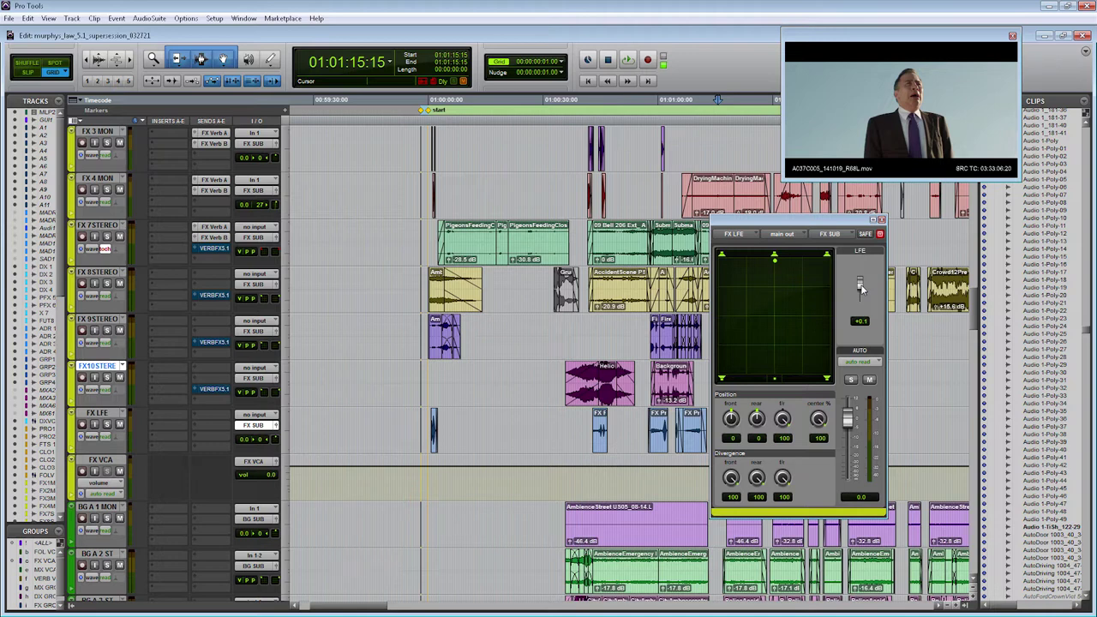
{"action": "left_click", "coordinate": [879, 233]}
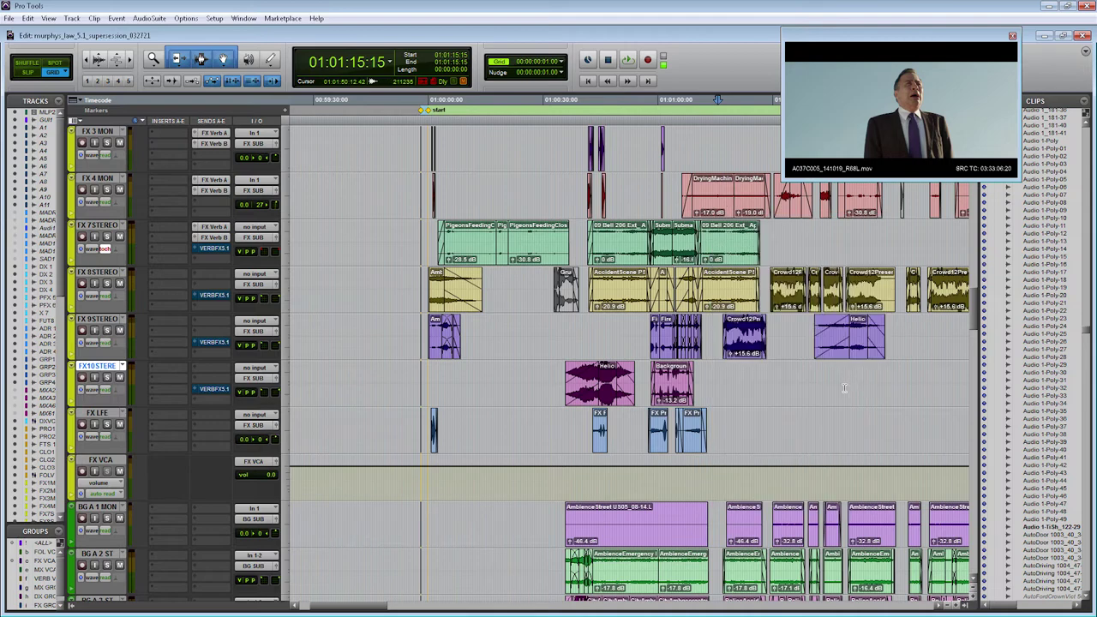
- Locate to 01:07:53:12 on the FX LFE track and examine its clips close up against the siren effects
{"action": "key", "text": "ctrl+bracketleft"}
{"action": "key", "text": "ctrl+bracketleft"}
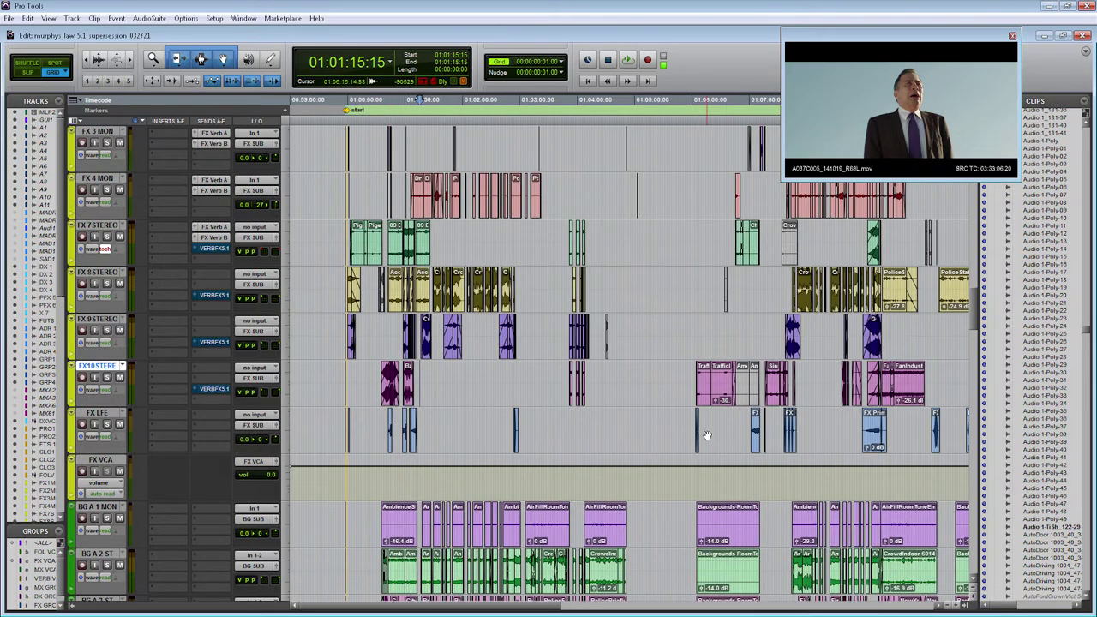
{"action": "left_click", "coordinate": [799, 423]}
{"action": "key", "text": "ctrl+bracketright"}
{"action": "key", "text": "ctrl+bracketright"}
{"action": "key", "text": "ctrl+bracketright"}
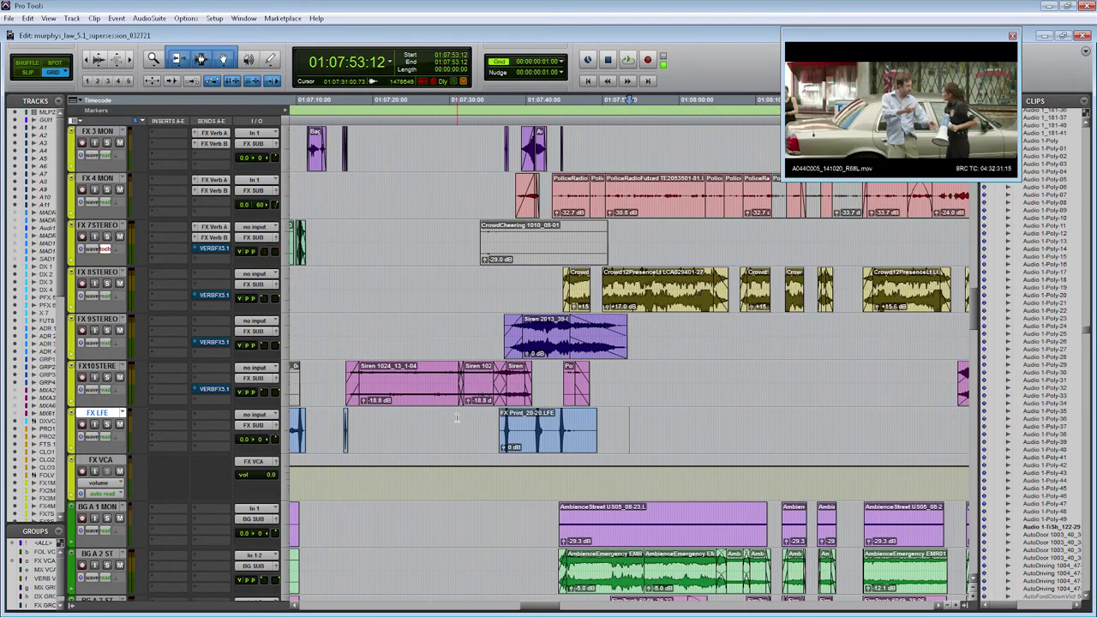
- Check the FX LFE clips around 01:15:45:12 before the credits and return to the full session overview
{"action": "left_click_drag", "start_coordinate": [497, 287], "coordinate": [537, 286]}
{"action": "left_click", "coordinate": [565, 287]}
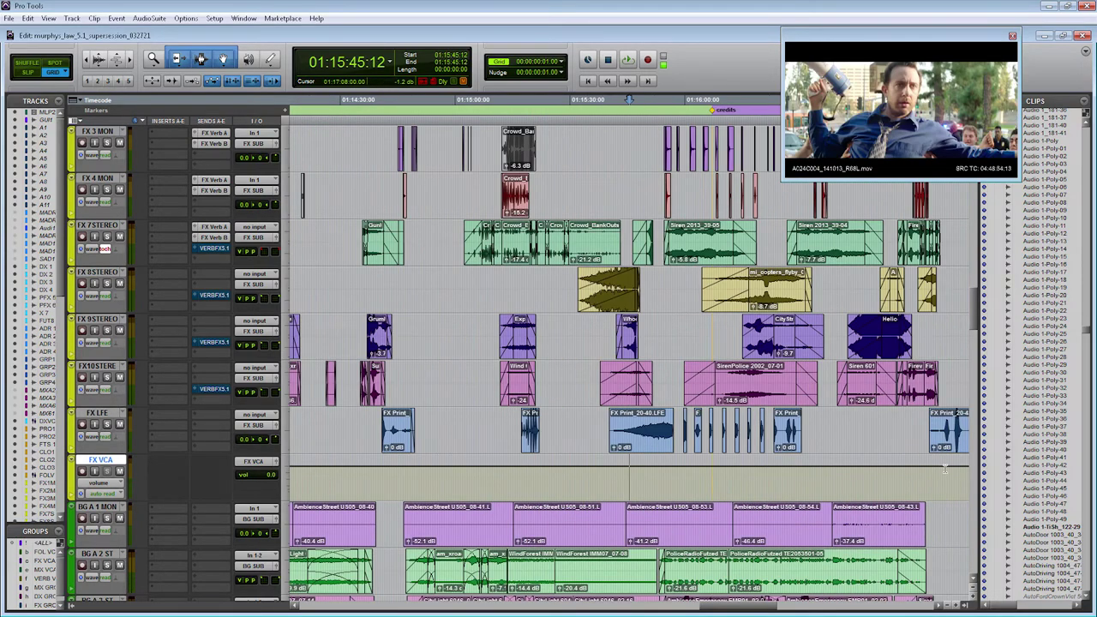
{"action": "key", "text": "ctrl+bracketleft"}
{"action": "key", "text": "ctrl+bracketleft"}
{"action": "key", "text": "ctrl+bracketleft"}
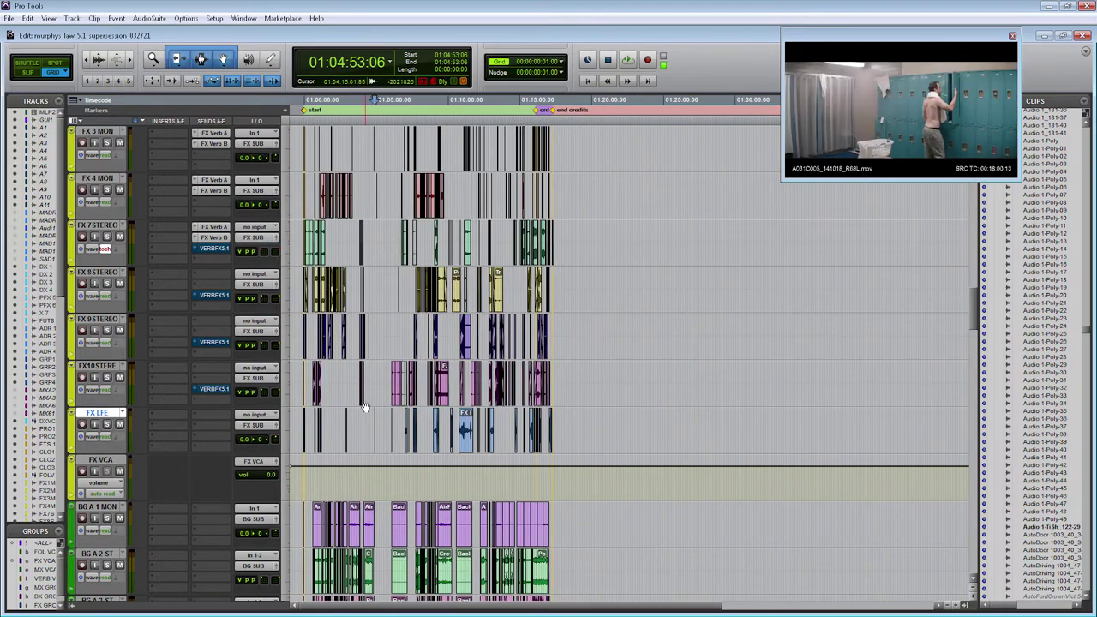
- Locate to 01:04:55:16 on BG A 2 ST in the background tracks, inspect BG A 1 MON's centre panning and close the panner
{"action": "scroll", "coordinate": [364, 407], "scroll_direction": "down", "scroll_amount": 4}
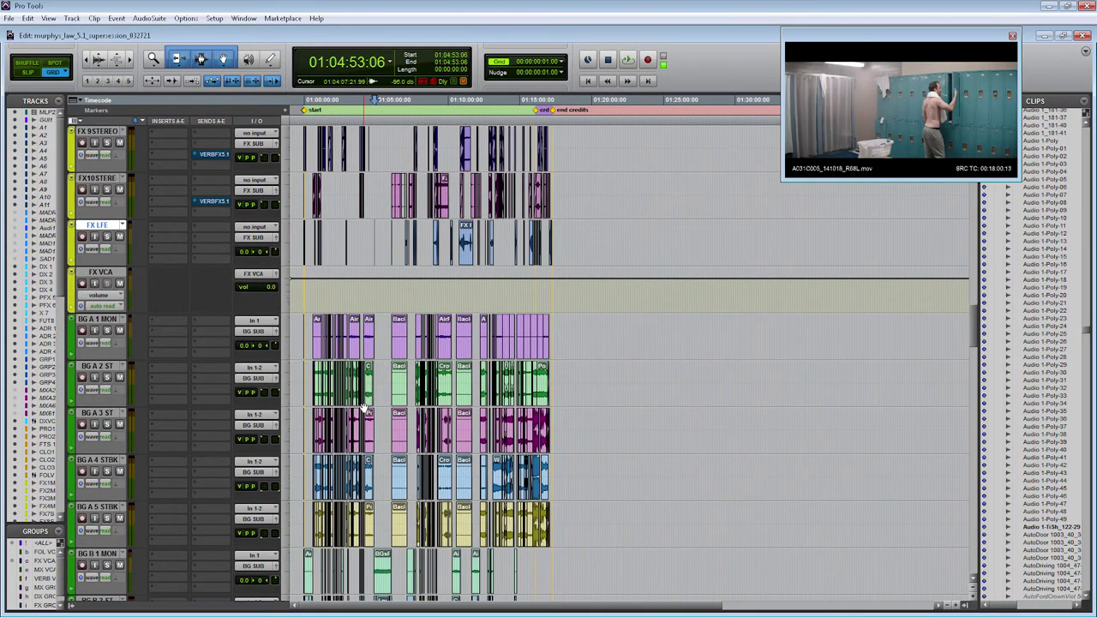
{"action": "scroll", "coordinate": [364, 407], "scroll_direction": "down", "scroll_amount": 2}
{"action": "left_click", "coordinate": [374, 291]}
{"action": "key", "text": "ctrl+]"}
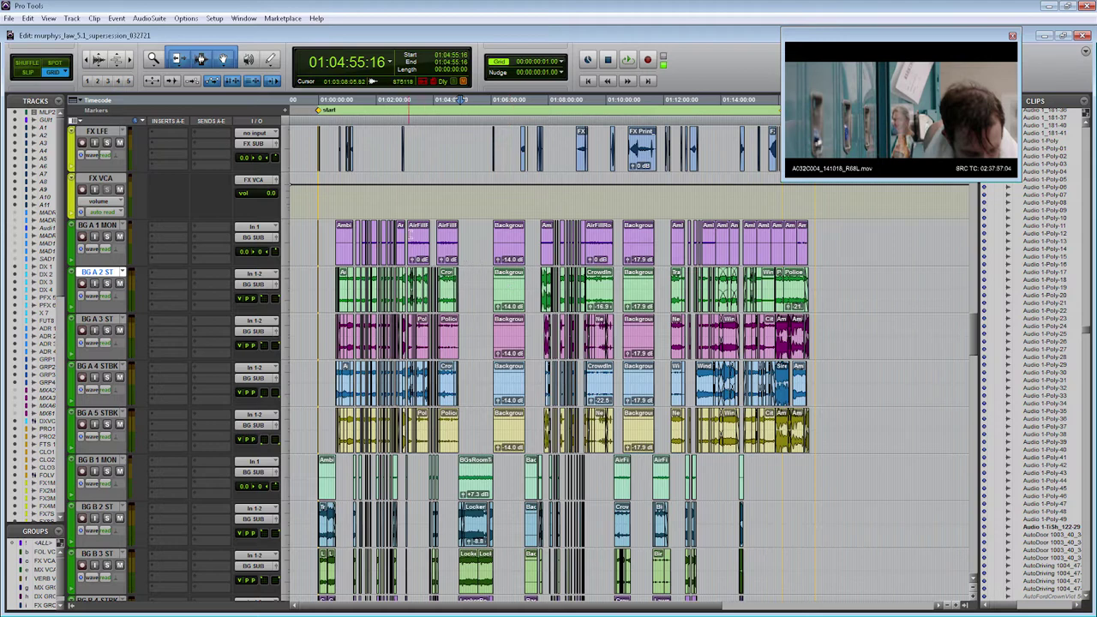
{"action": "left_click", "coordinate": [276, 237]}
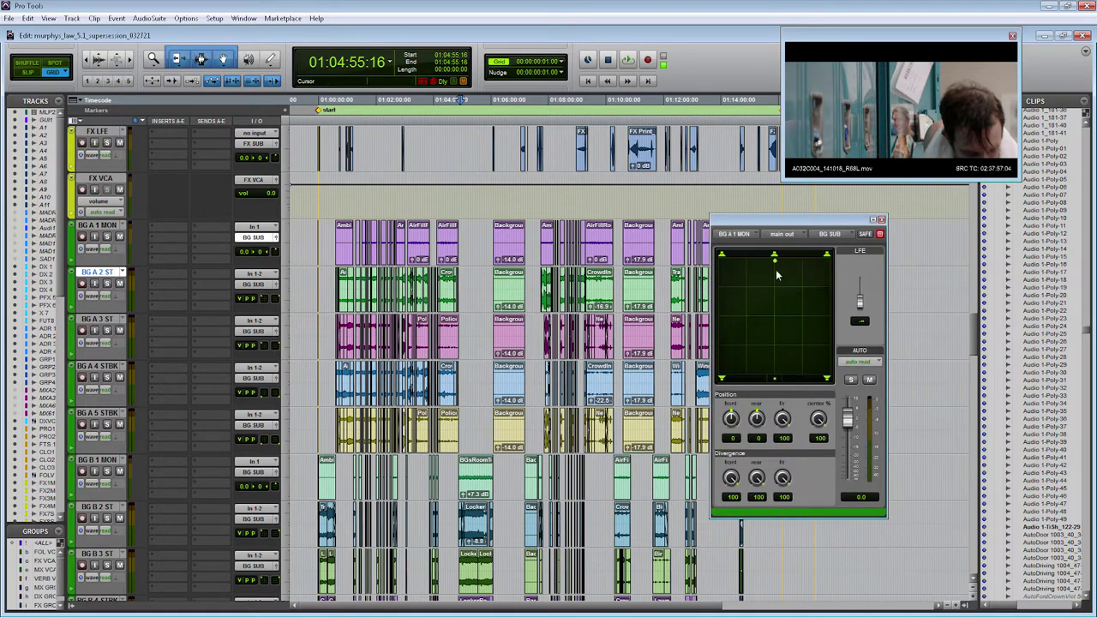
{"action": "left_click", "coordinate": [882, 220]}
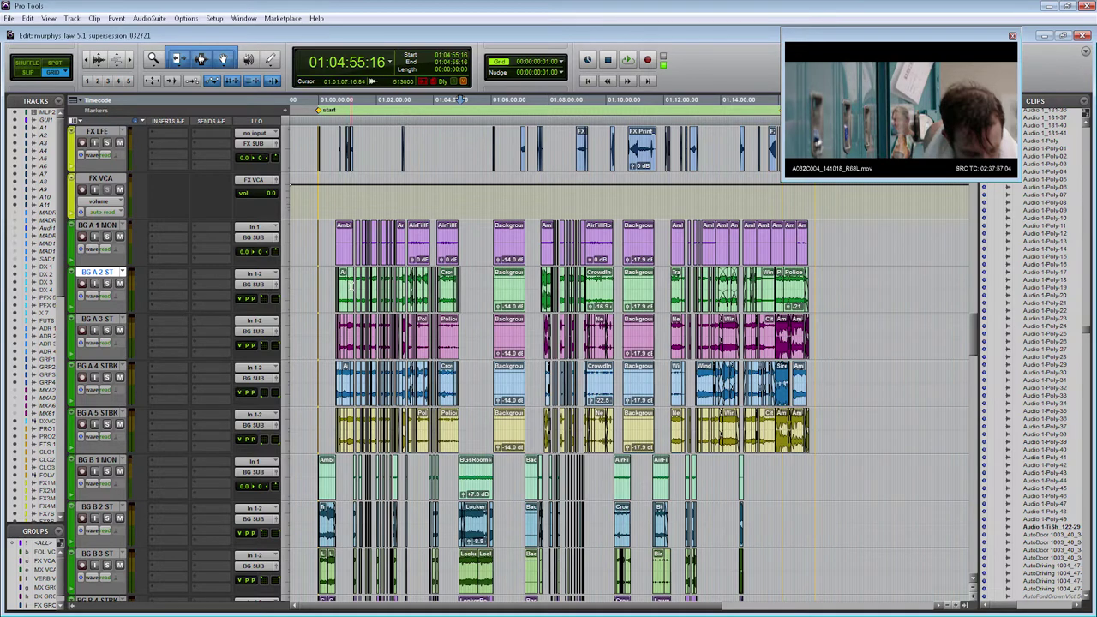
- Inspect the front panning of BG A 2 ST and the rear panning of BG A 4 STBK, closing each panner
{"action": "left_click", "coordinate": [275, 286]}
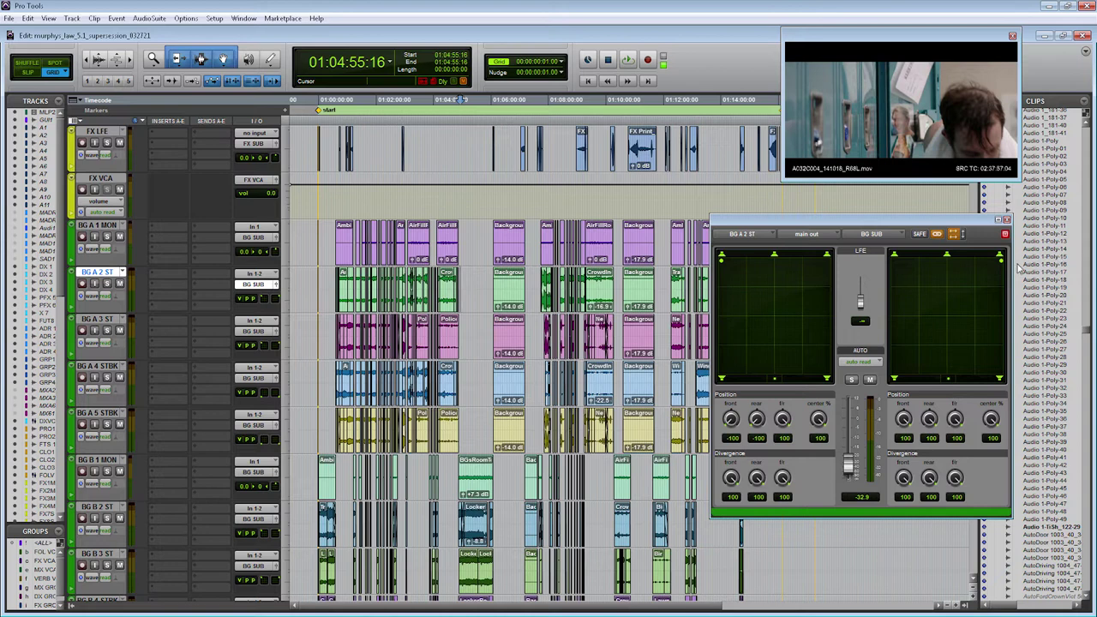
{"action": "left_click", "coordinate": [999, 220]}
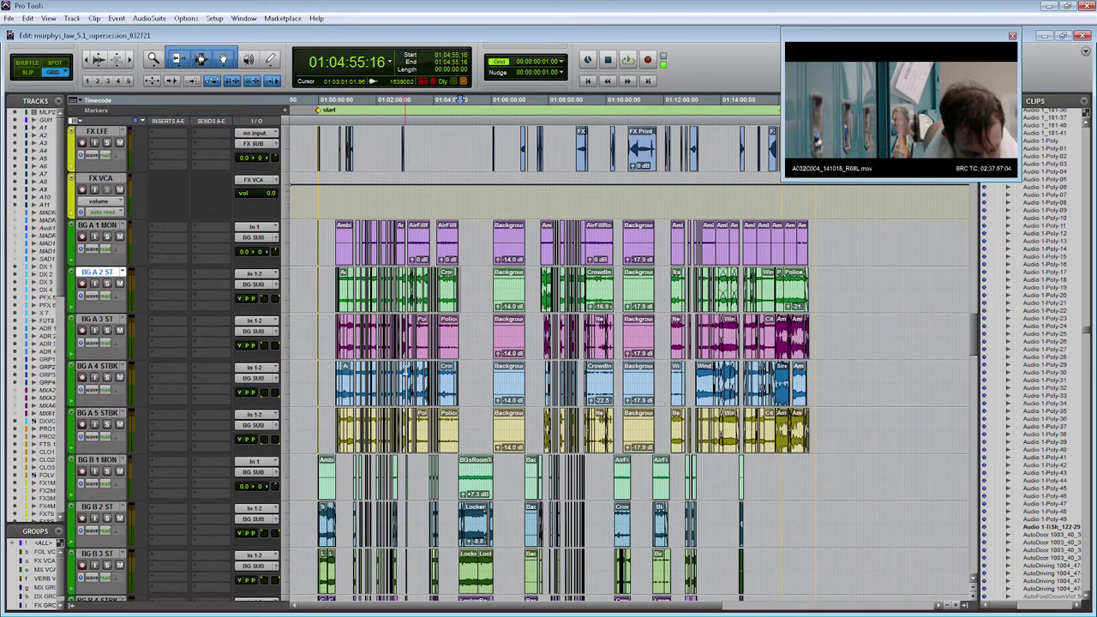
{"action": "left_click", "coordinate": [275, 378]}
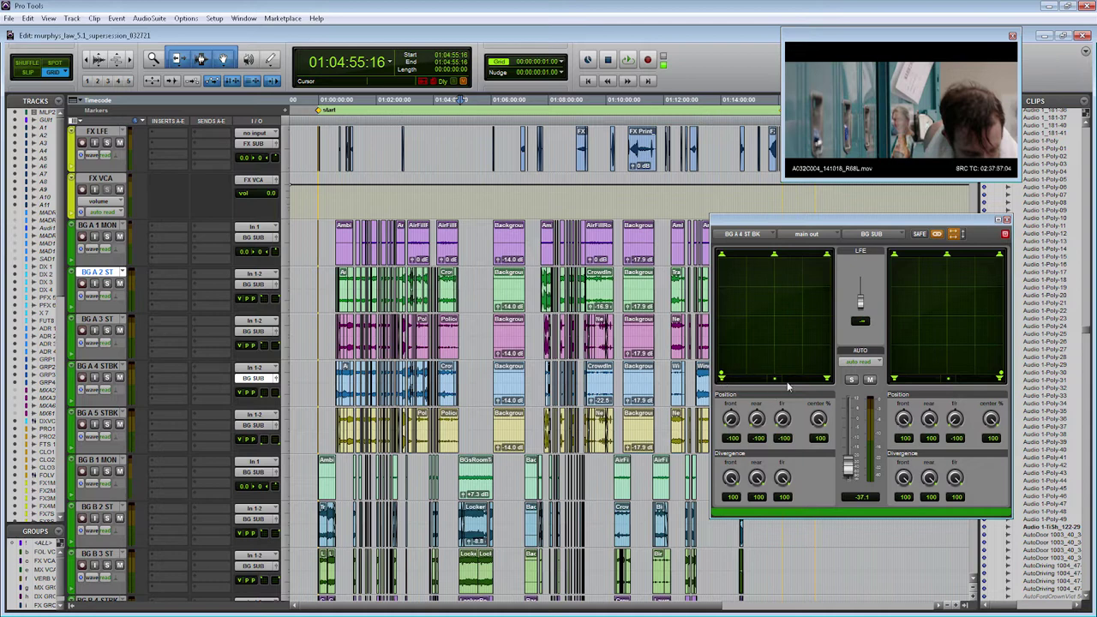
{"action": "left_click", "coordinate": [1008, 220]}
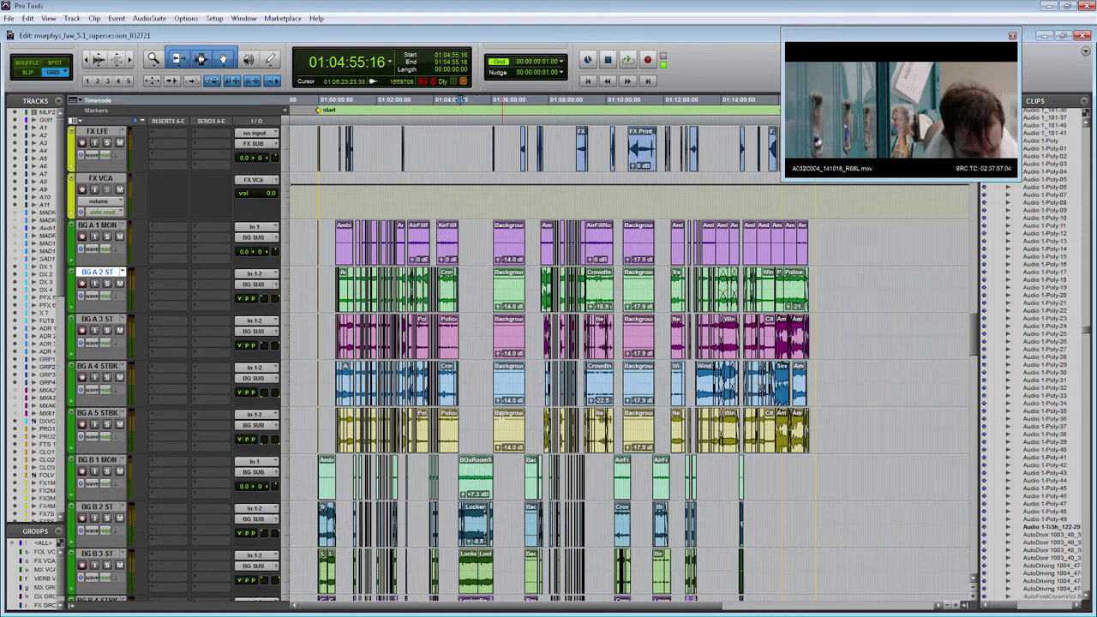
- Look over the BG B tracks and the background VCA automation, and view the MX A music tracks
{"action": "scroll", "coordinate": [496, 420], "scroll_direction": "down", "scroll_amount": 3}
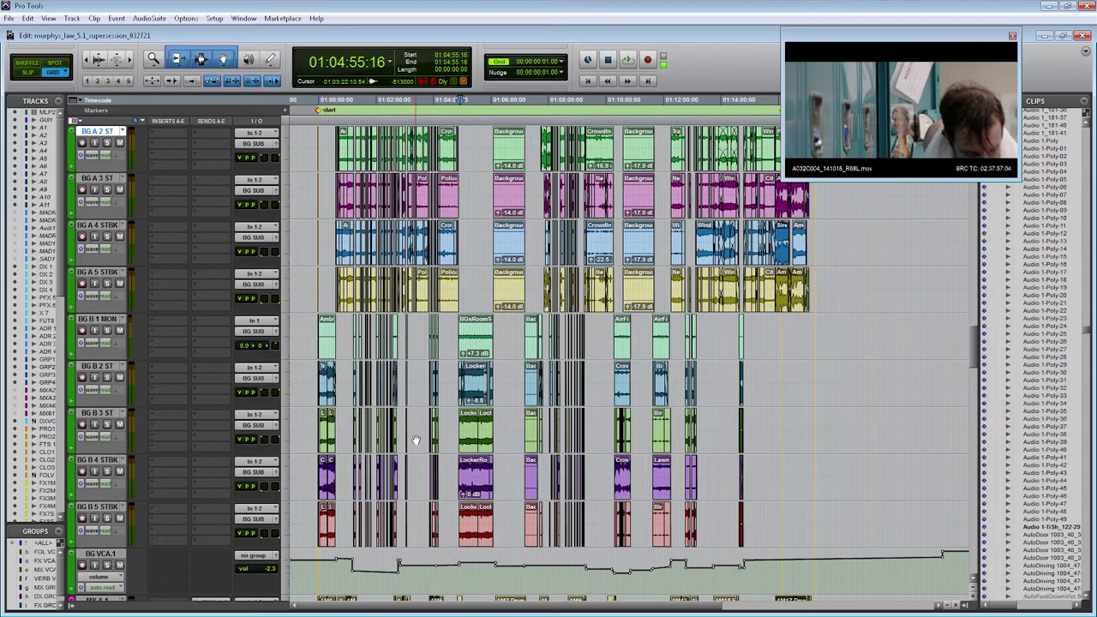
{"action": "scroll", "coordinate": [456, 366], "scroll_direction": "down", "scroll_amount": 1}
{"action": "scroll", "coordinate": [456, 366], "scroll_direction": "down", "scroll_amount": 7}
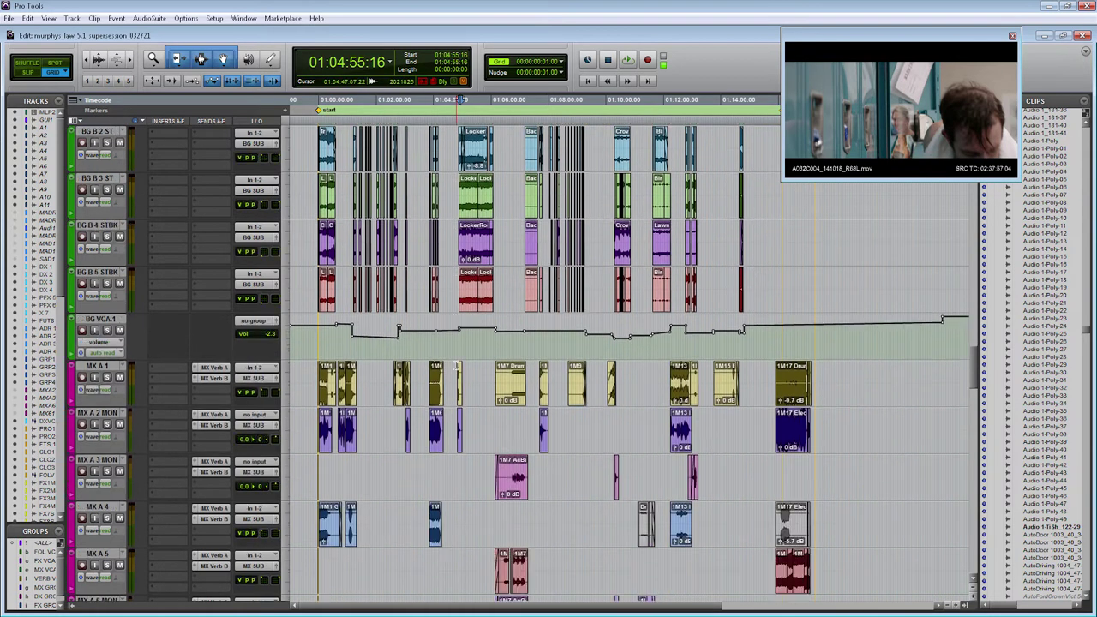
{"action": "scroll", "coordinate": [454, 366], "scroll_direction": "down", "scroll_amount": 1}
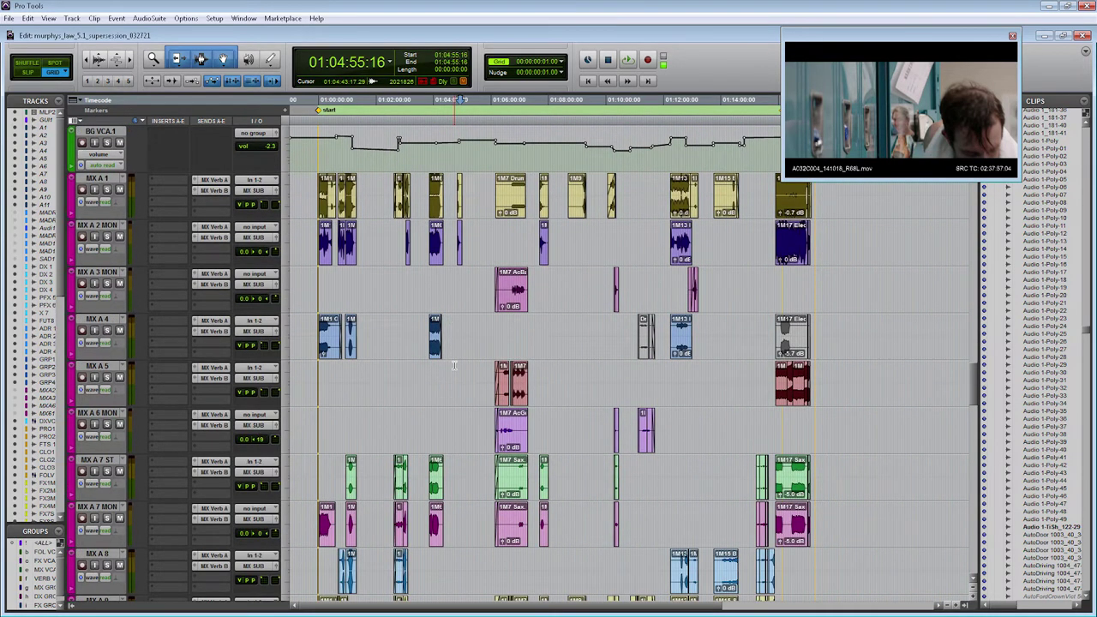
- Look over the MX A music tracks and locate to 01:04:06:17 on MX A 3 MON, framing the 1M6 cue clips closely
{"action": "scroll", "coordinate": [454, 366], "scroll_direction": "down", "scroll_amount": 1}
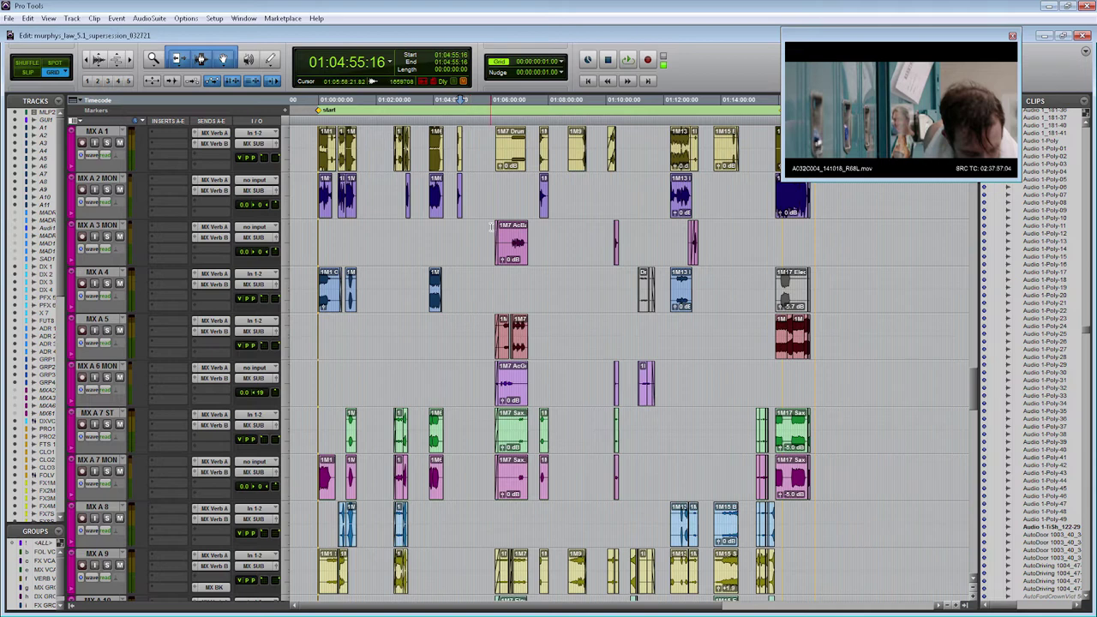
{"action": "scroll", "coordinate": [481, 186], "scroll_direction": "up", "scroll_amount": 1}
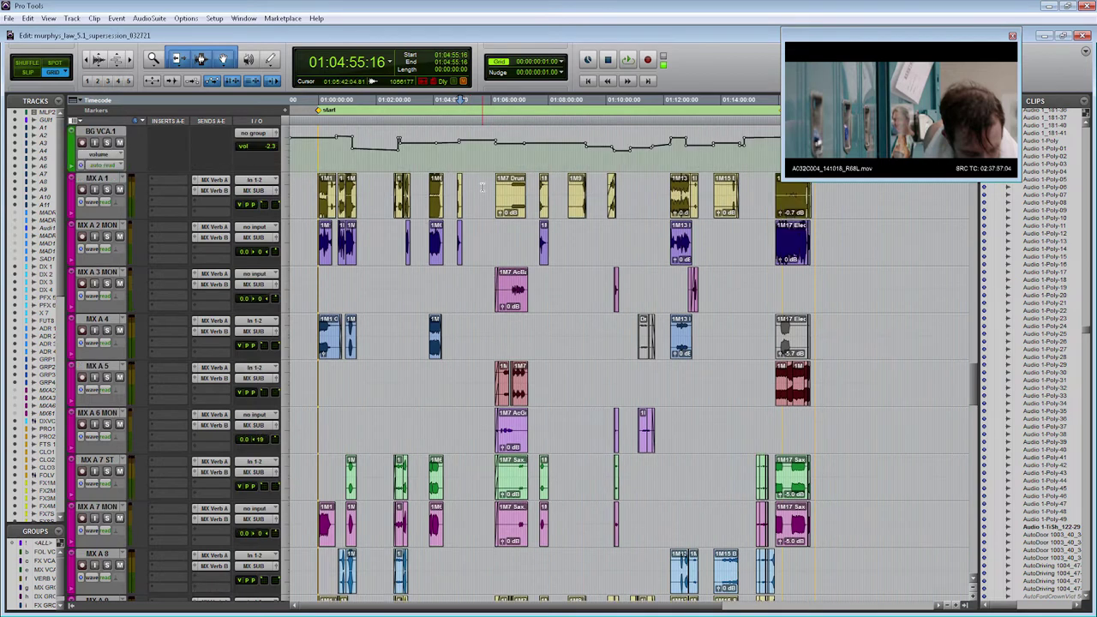
{"action": "left_click", "coordinate": [435, 283]}
{"action": "key", "text": "ctrl+bracketright"}
{"action": "key", "text": "ctrl+bracketright"}
{"action": "key", "text": "ctrl+bracketright"}
{"action": "key", "text": "ctrl+bracketright"}
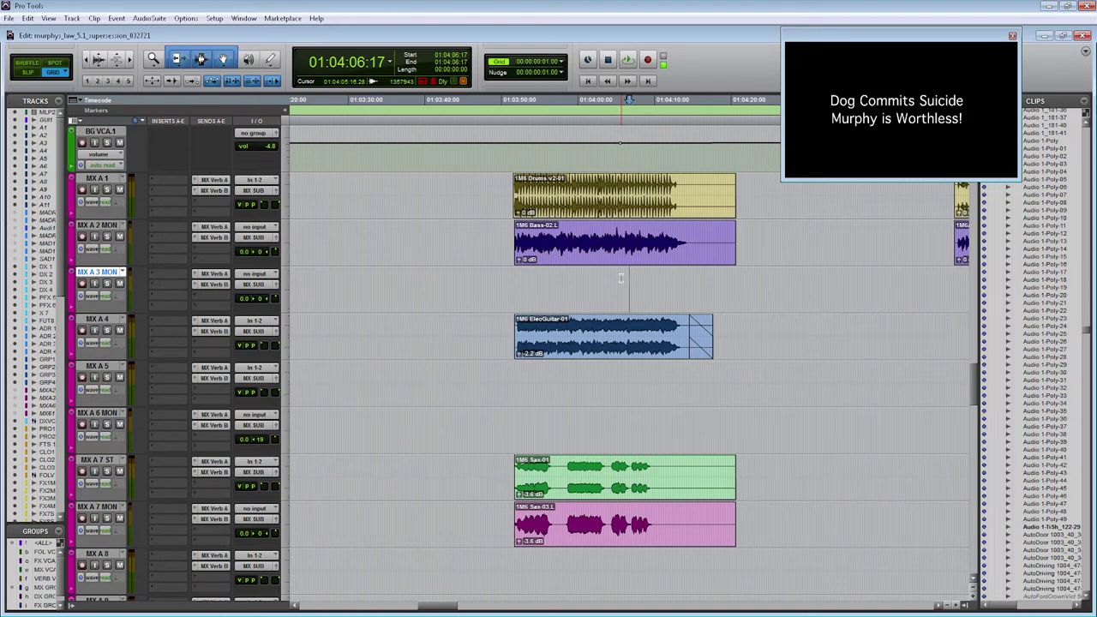
- Frame the 1M6 cue with its neighbouring clips and inspect MX A 2 MON's panning and LFE level, closing the panner
{"action": "key", "text": "ctrl+["}
{"action": "key", "text": "ctrl+["}
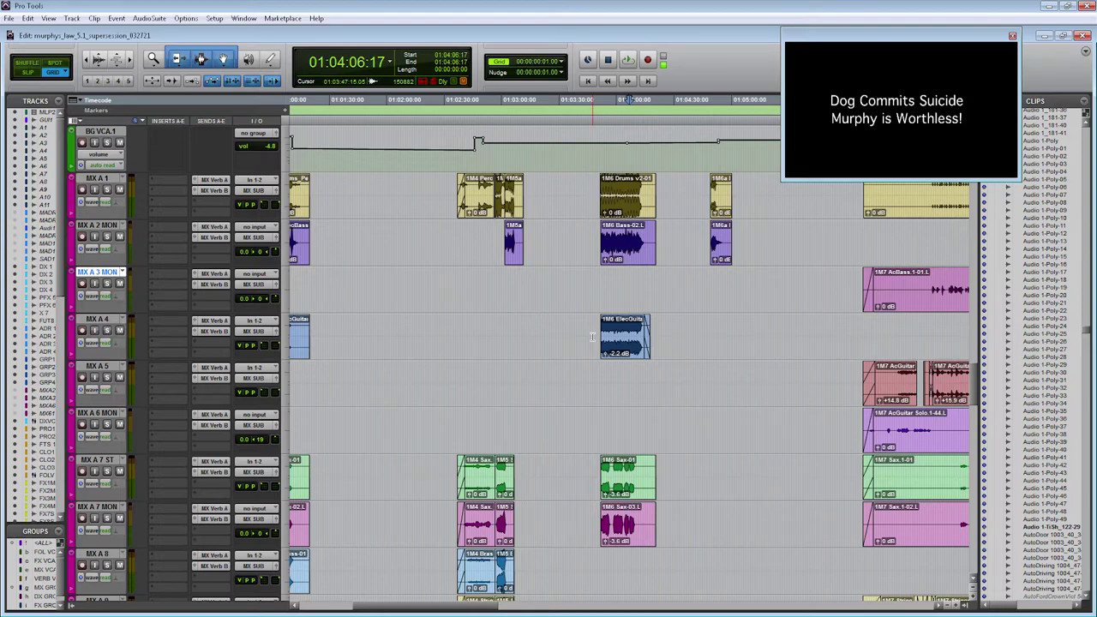
{"action": "key", "text": "ctrl+]"}
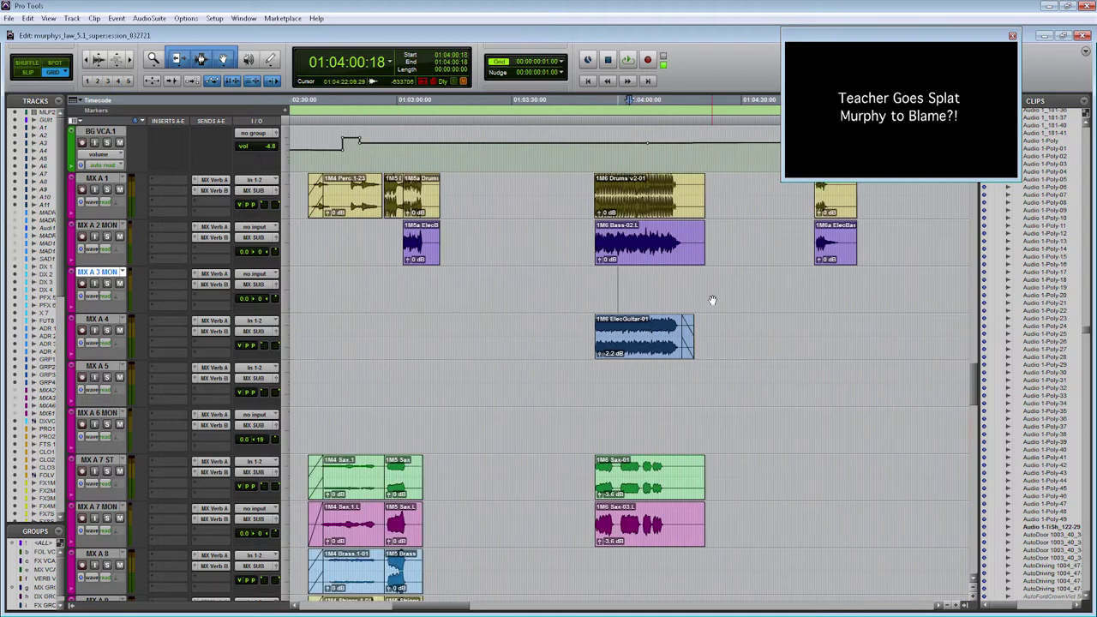
{"action": "left_click", "coordinate": [277, 237]}
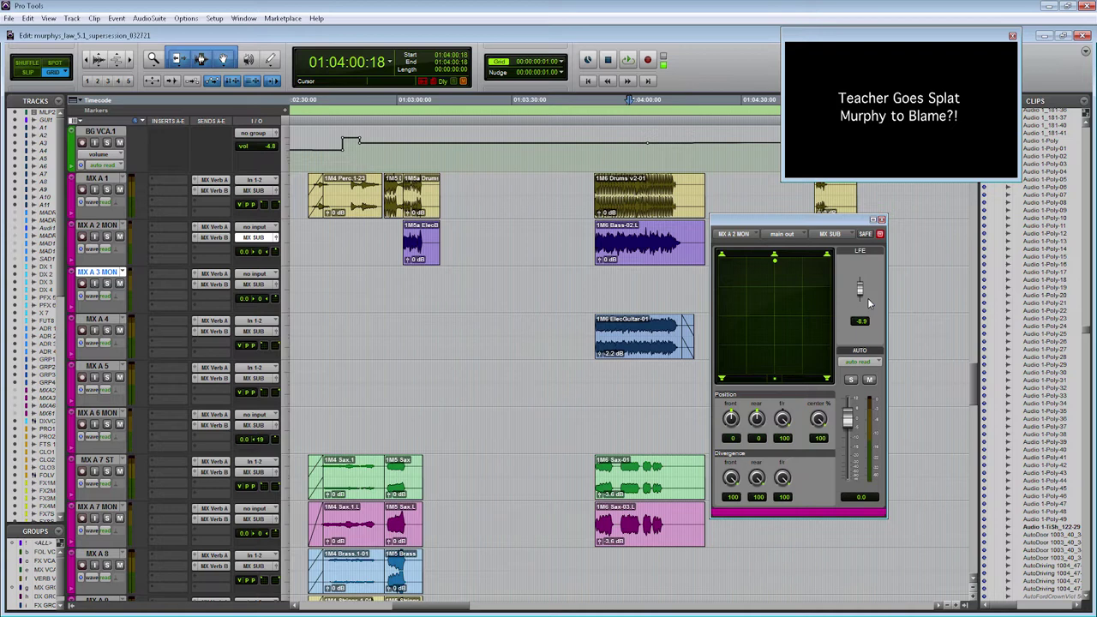
{"action": "left_click", "coordinate": [881, 219]}
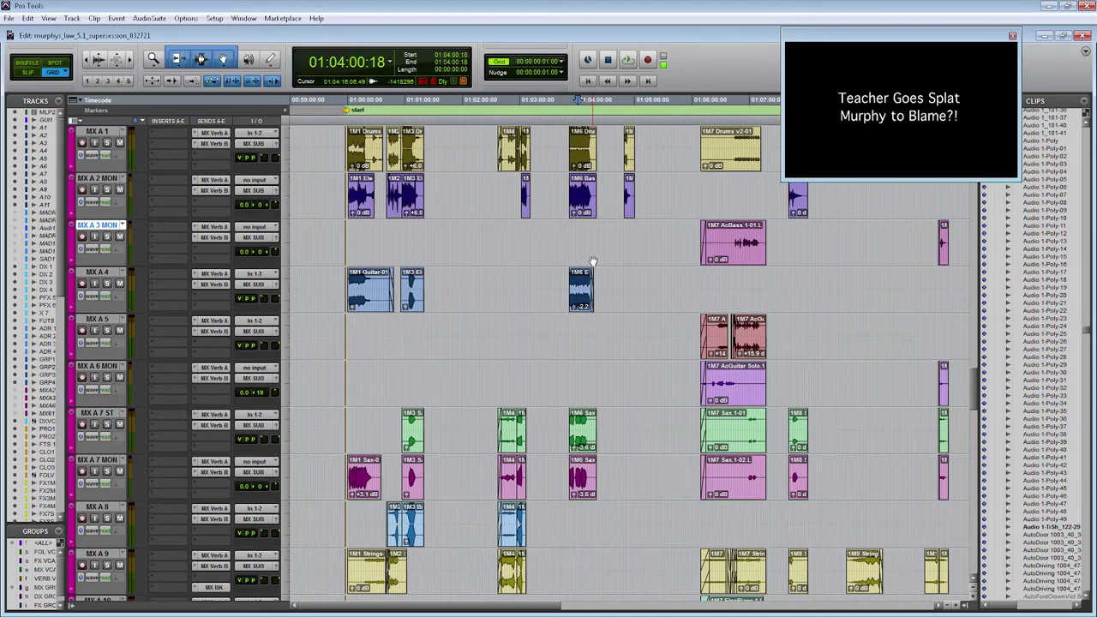
- Locate to 01:02:50:08 on MX A 10 and frame the 1M4 and 1M5 music cues closely
{"action": "scroll", "coordinate": [566, 385], "scroll_direction": "down", "scroll_amount": 4}
{"action": "left_click", "coordinate": [509, 420]}
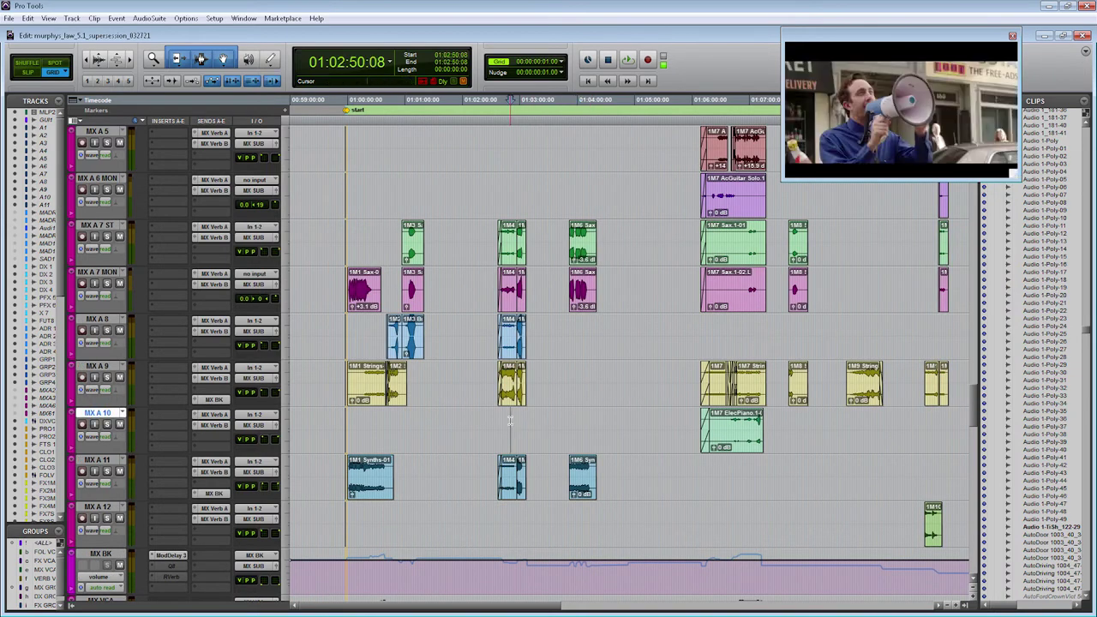
{"action": "key", "text": "ctrl+]"}
{"action": "key", "text": "ctrl+]"}
{"action": "key", "text": "ctrl+]"}
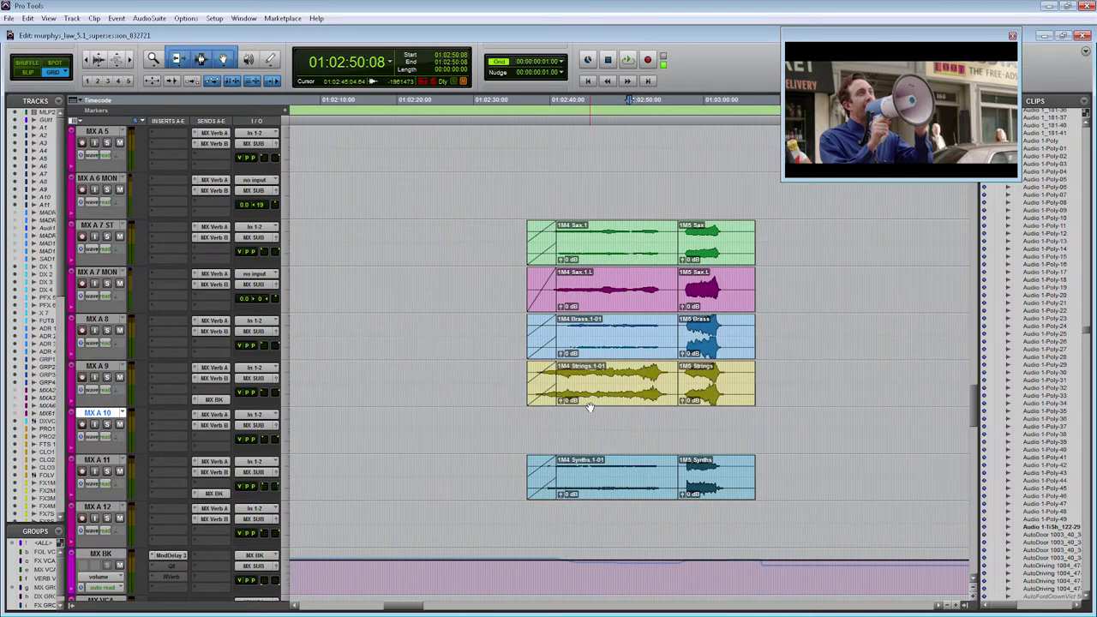
- Set the linked front/rear pan position of MX A 9 to 69, check its centre percentage and close the panner
{"action": "left_click", "coordinate": [276, 382]}
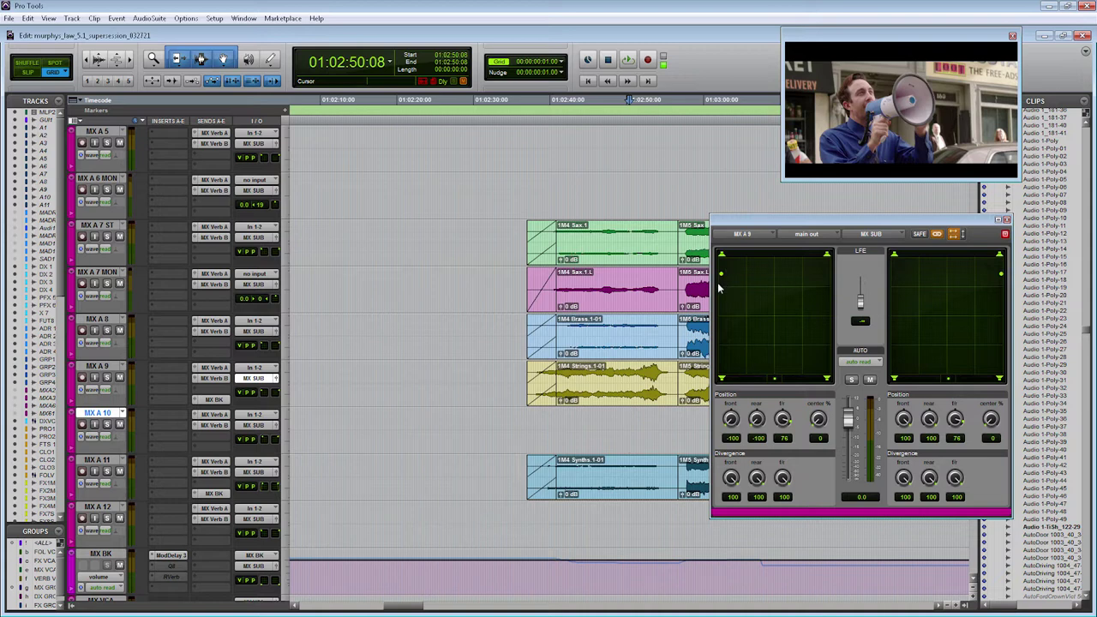
{"action": "left_click_drag", "start_coordinate": [722, 277], "coordinate": [721, 279]}
{"action": "left_click_drag", "start_coordinate": [816, 425], "coordinate": [861, 317]}
{"action": "left_click_drag", "start_coordinate": [818, 418], "coordinate": [784, 519]}
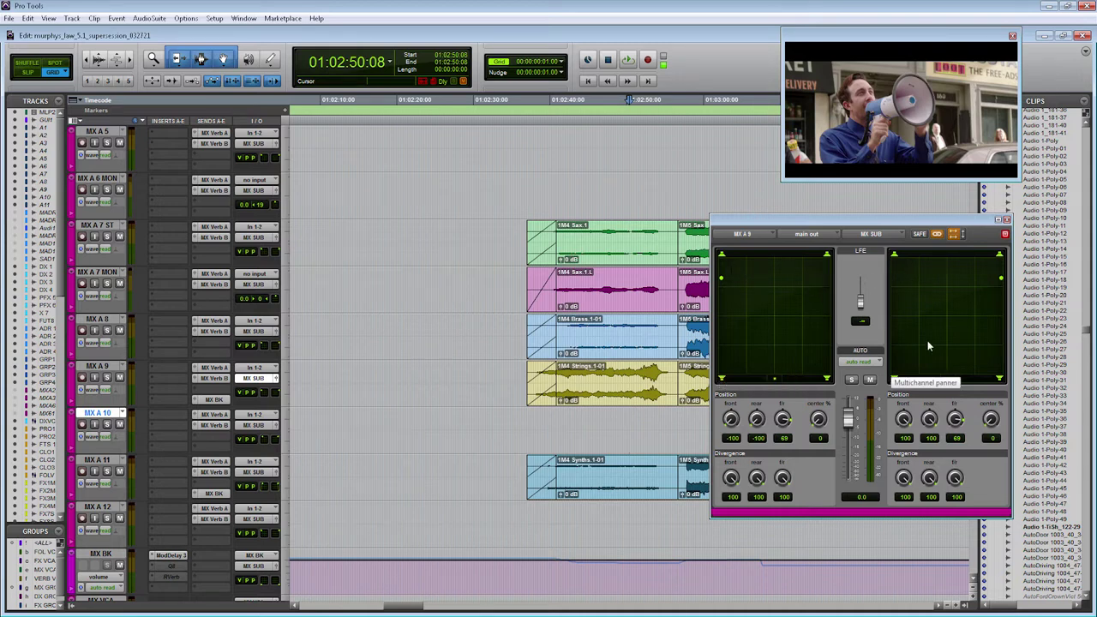
{"action": "left_click", "coordinate": [1005, 235]}
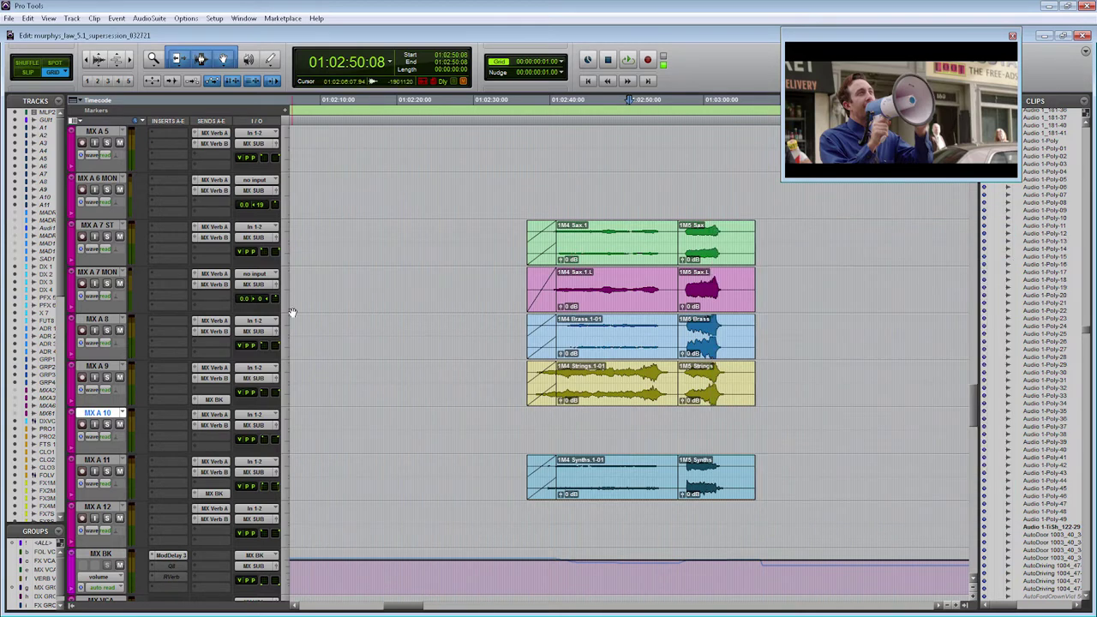
- Inspect the panning of MX A 8 and MX A 11, closing each panner
{"action": "left_click", "coordinate": [254, 331]}
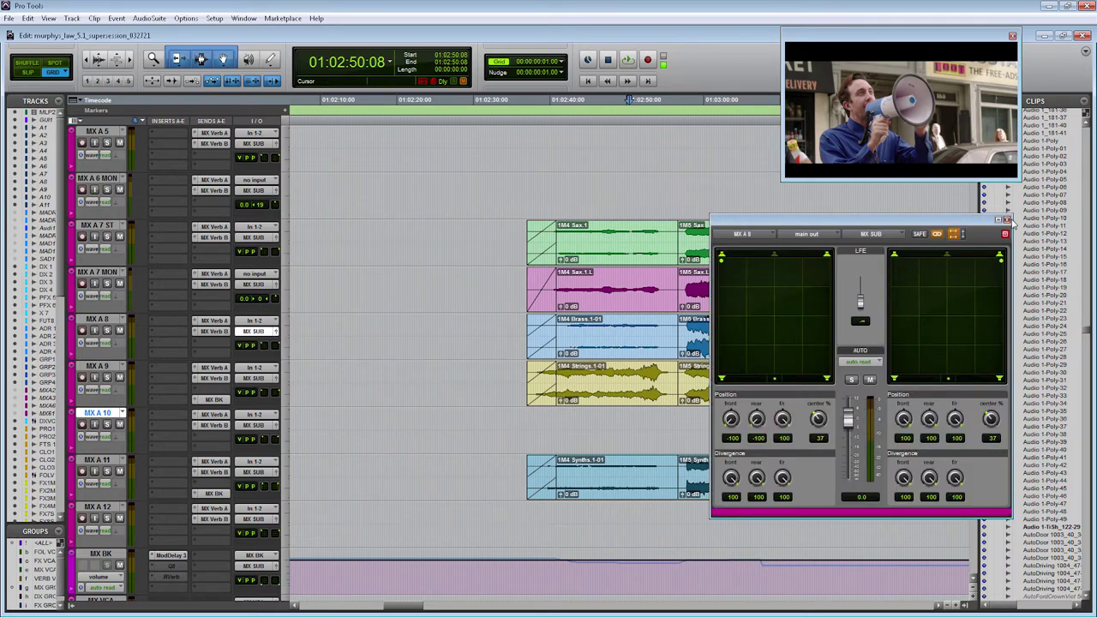
{"action": "left_click", "coordinate": [1007, 220]}
{"action": "left_click", "coordinate": [273, 474]}
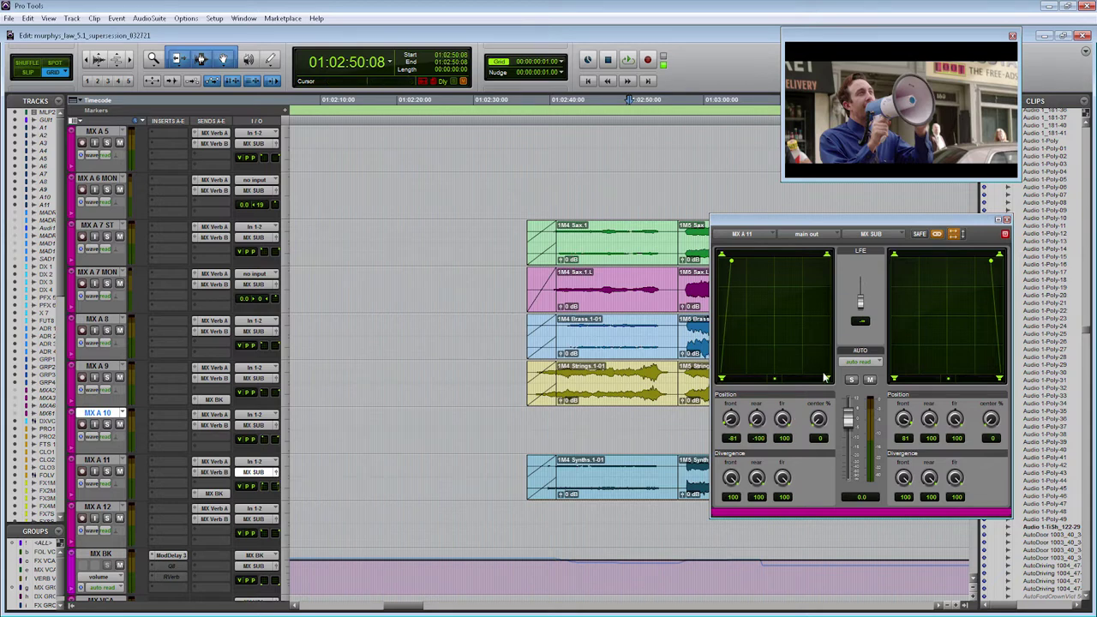
{"action": "left_click", "coordinate": [1006, 221]}
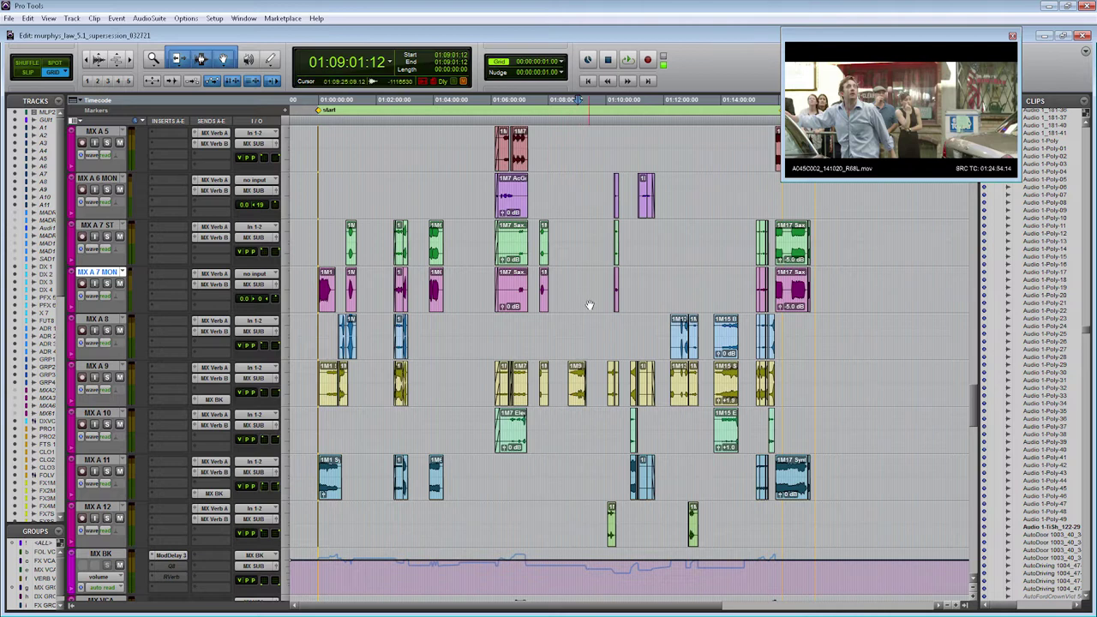
- Review the MX A tracks, select the MX BK aux track and inspect its panning, closing the panner
{"action": "scroll", "coordinate": [589, 305], "scroll_direction": "up", "scroll_amount": 1}
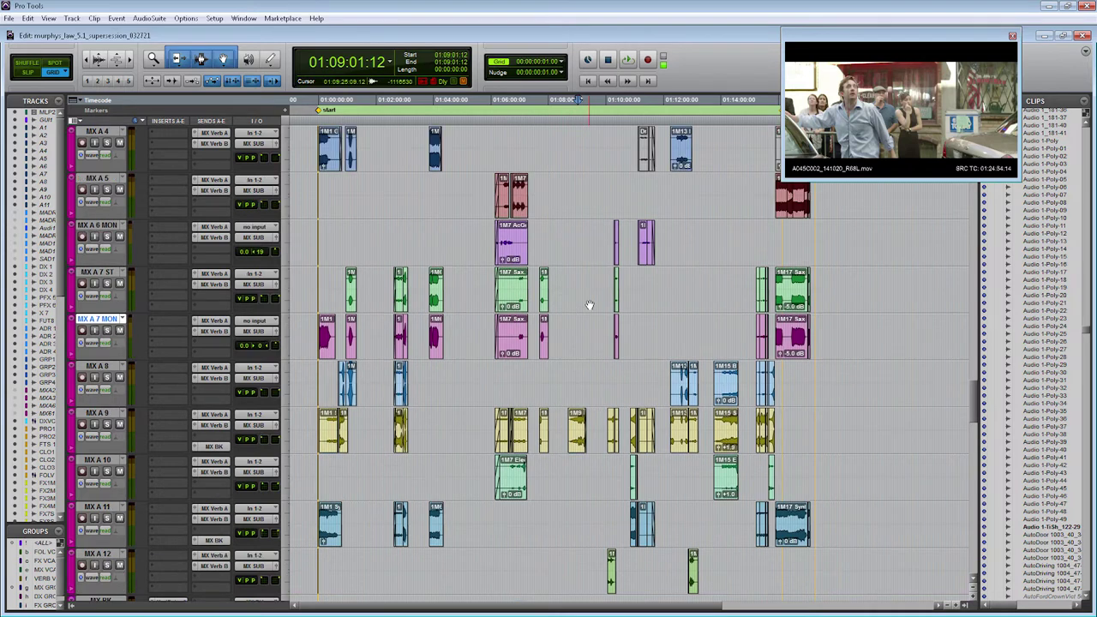
{"action": "scroll", "coordinate": [589, 305], "scroll_direction": "up", "scroll_amount": 2}
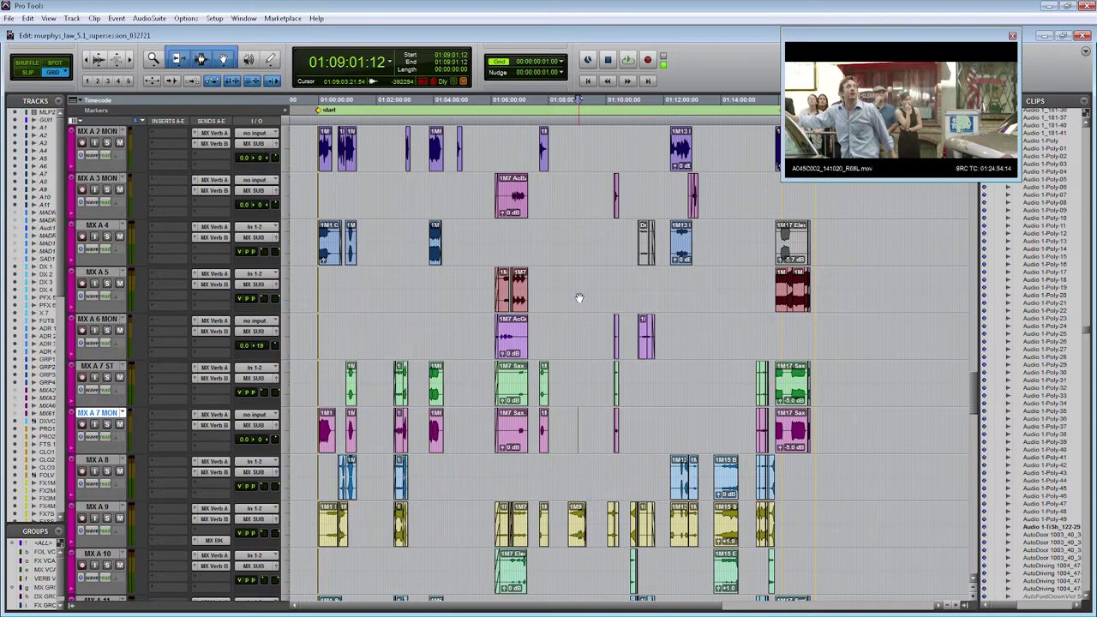
{"action": "scroll", "coordinate": [578, 298], "scroll_direction": "down", "scroll_amount": 5}
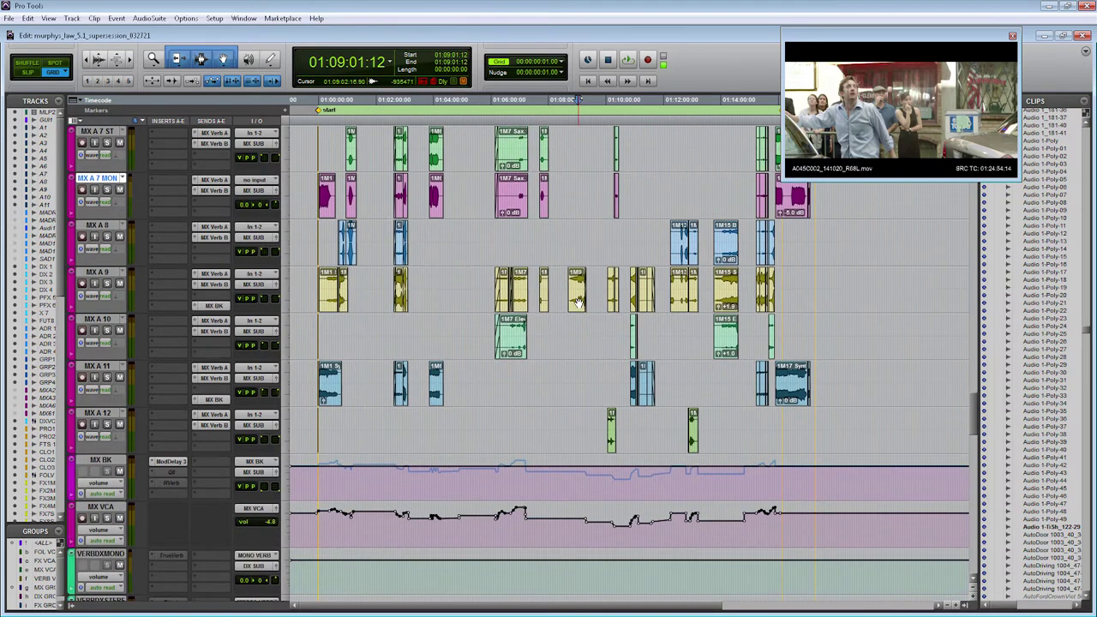
{"action": "left_click", "coordinate": [101, 460]}
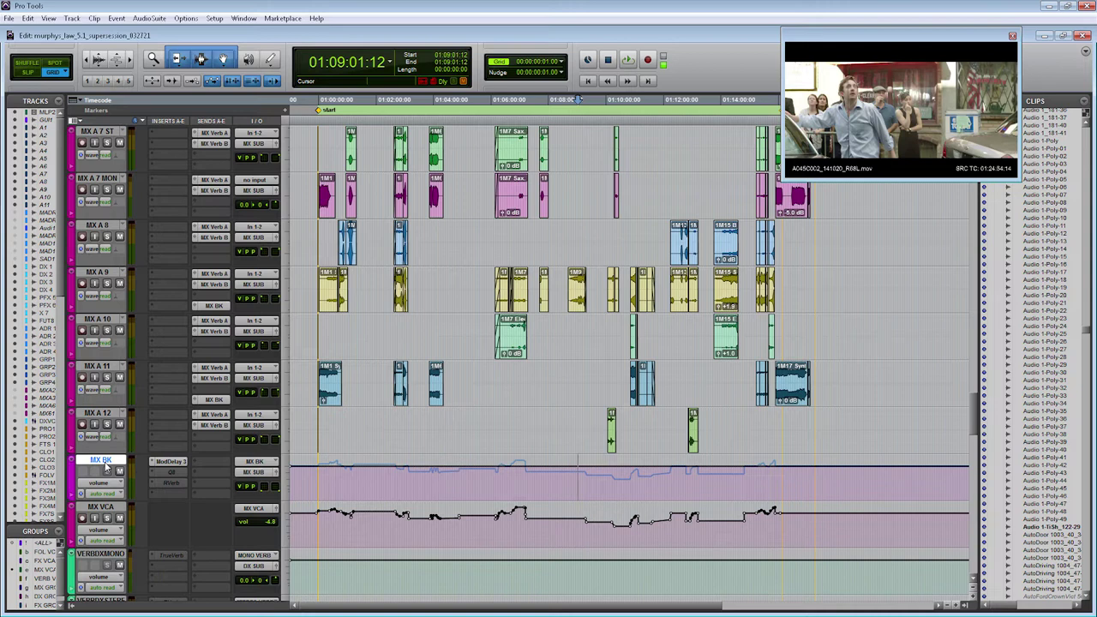
{"action": "left_click", "coordinate": [276, 473]}
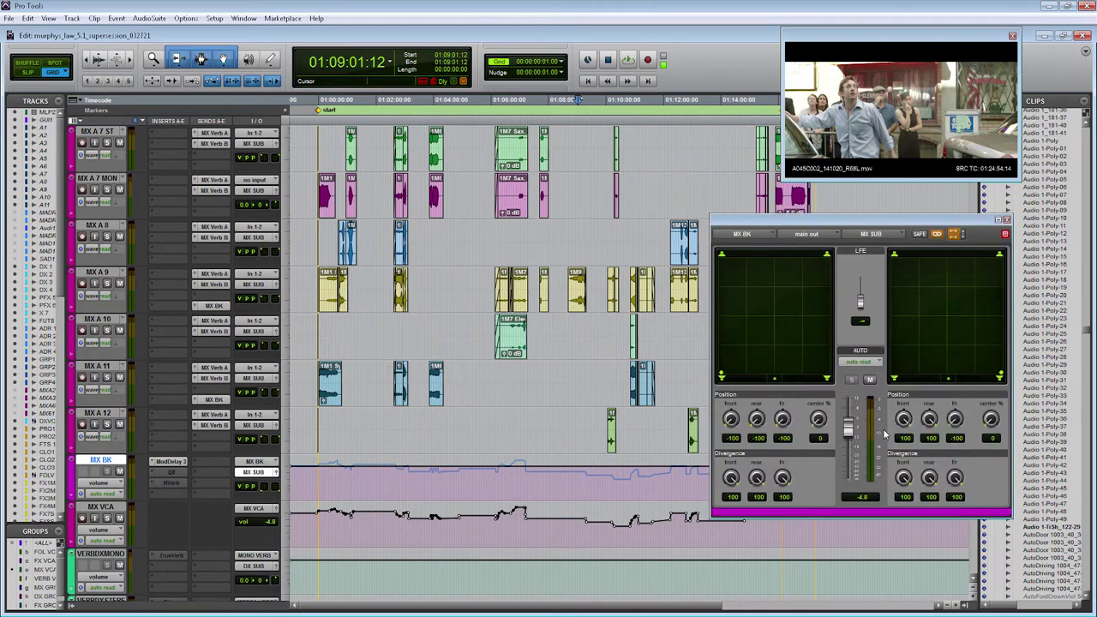
{"action": "left_click", "coordinate": [1007, 220]}
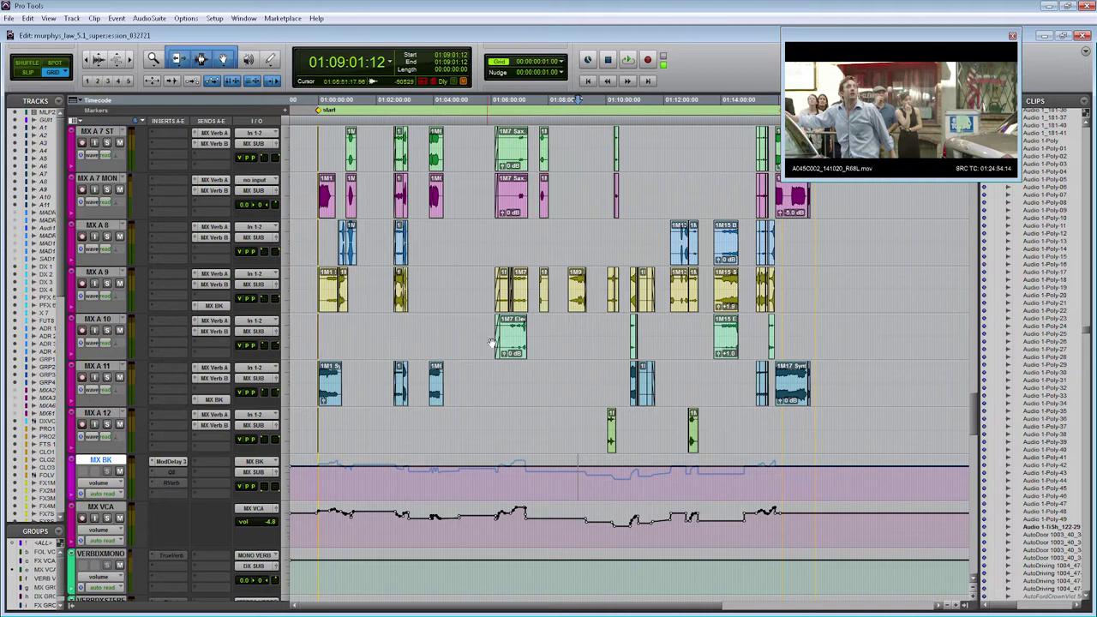
- Inspect the MX BK sends on MX A 9 and MX A 11, closing each send window
{"action": "scroll", "coordinate": [506, 343], "scroll_direction": "up", "scroll_amount": 6}
{"action": "scroll", "coordinate": [514, 393], "scroll_direction": "down", "scroll_amount": 3}
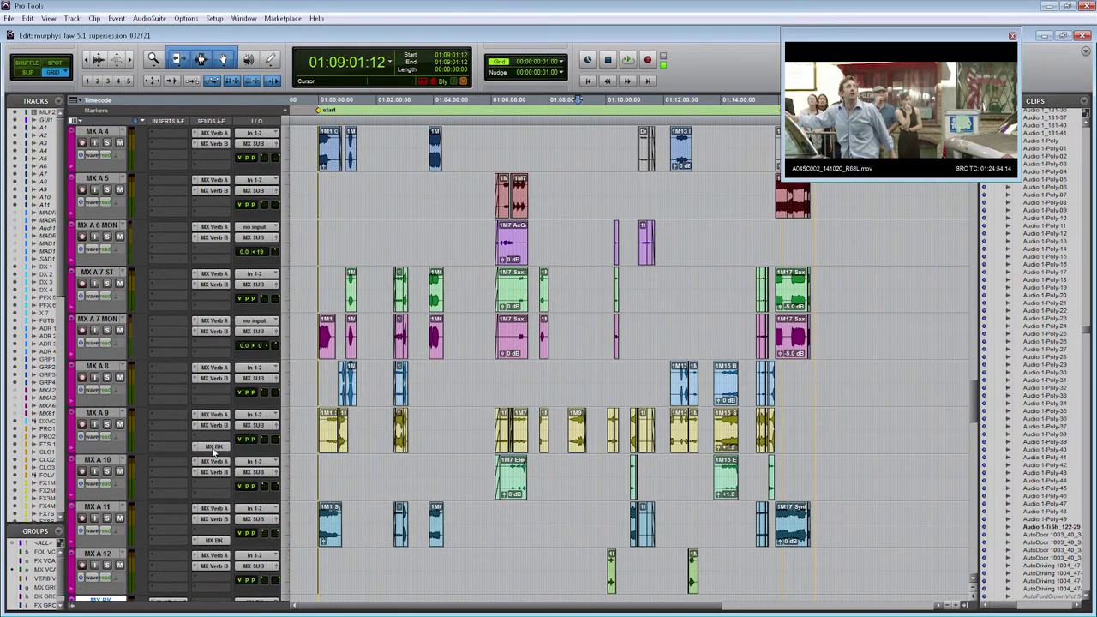
{"action": "left_click", "coordinate": [214, 447]}
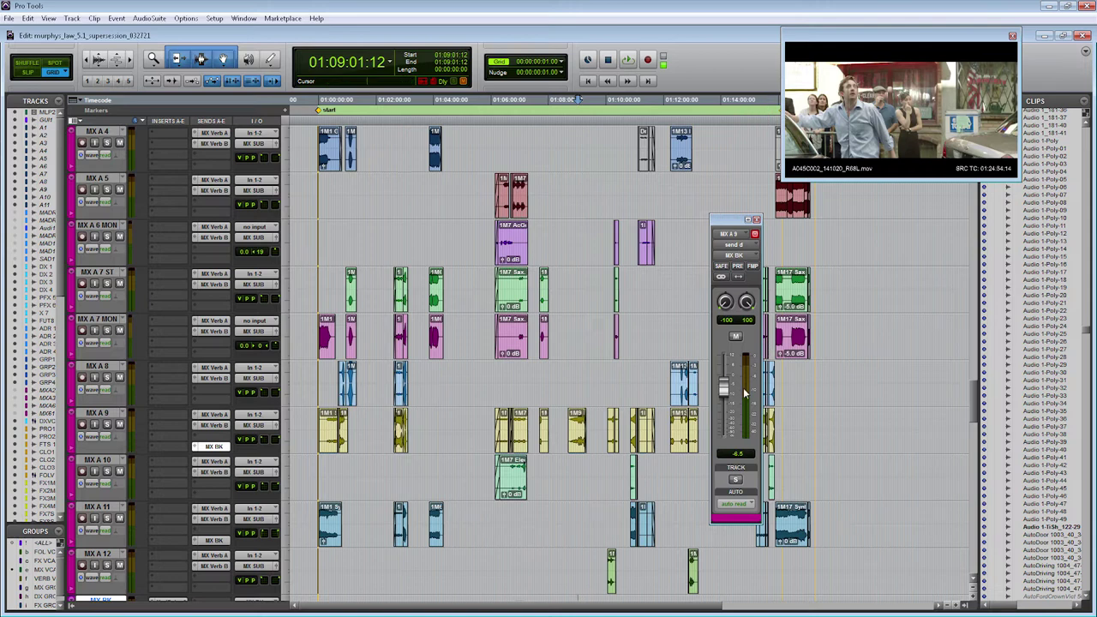
{"action": "key", "text": "ctrl+w"}
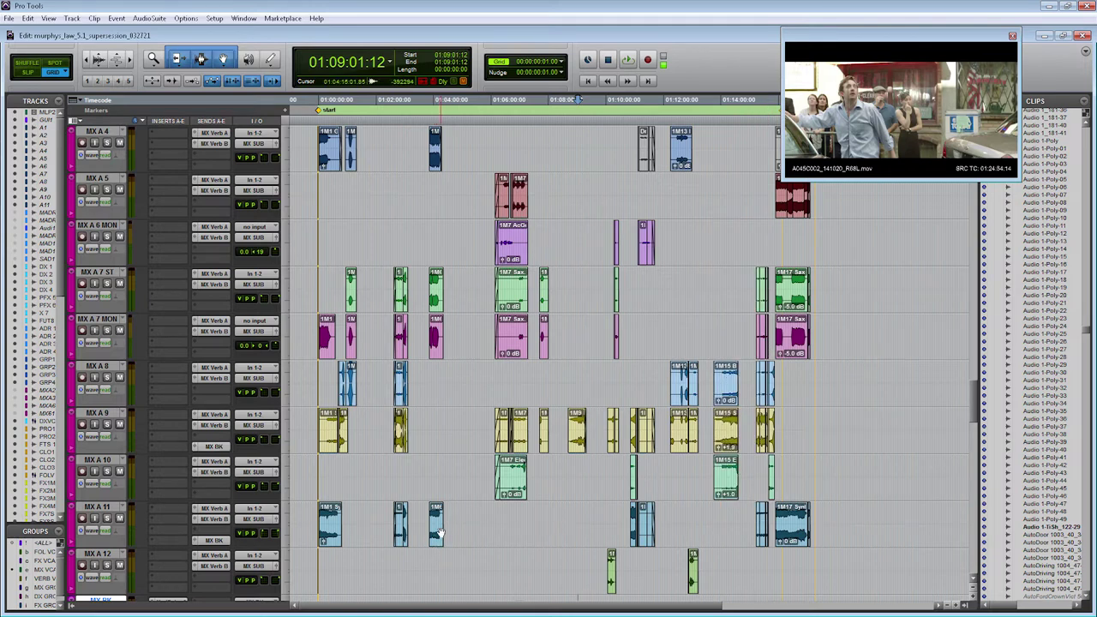
{"action": "left_click", "coordinate": [214, 540]}
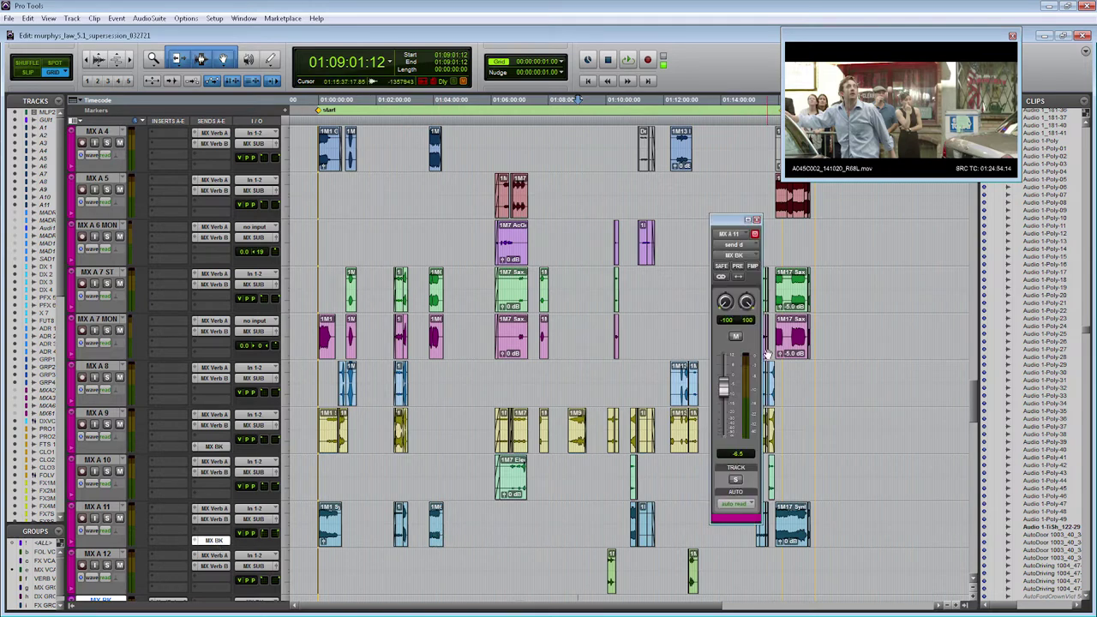
{"action": "key", "text": "ctrl+w"}
- Inspect the Mod Delay III insert on the MX BK track and close the plug-in
{"action": "scroll", "coordinate": [767, 352], "scroll_direction": "down", "scroll_amount": 1}
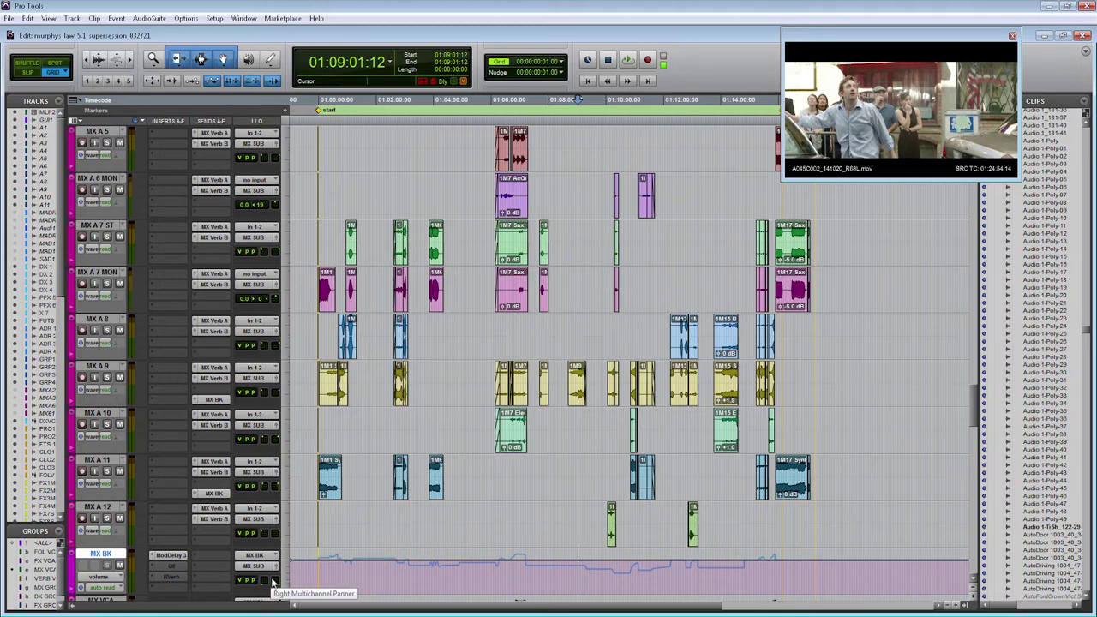
{"action": "scroll", "coordinate": [257, 576], "scroll_direction": "down", "scroll_amount": 1}
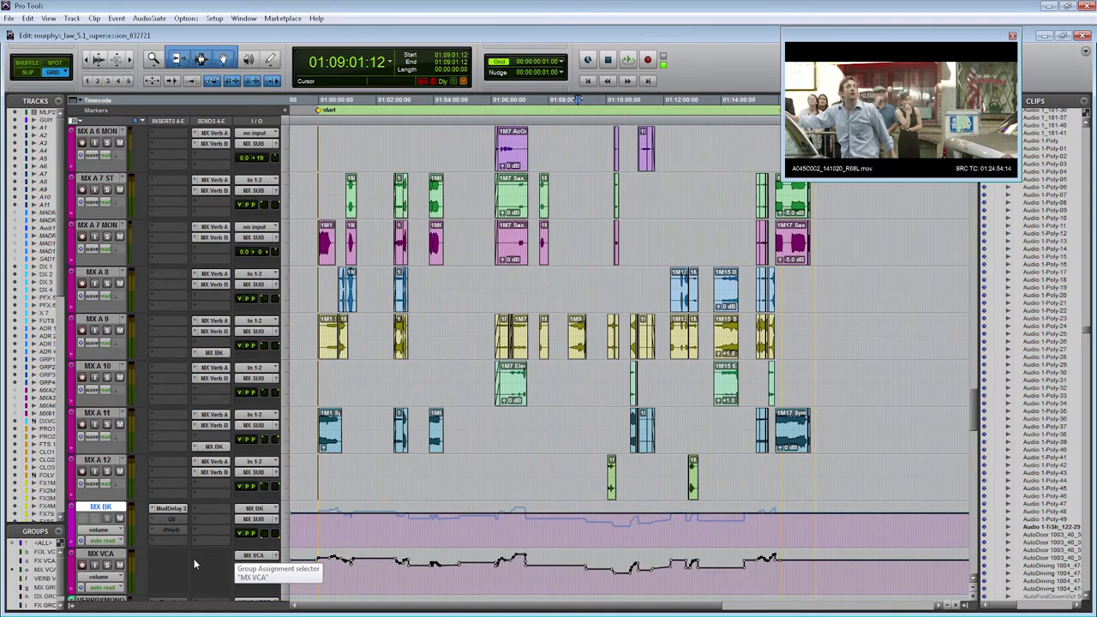
{"action": "left_click", "coordinate": [169, 509]}
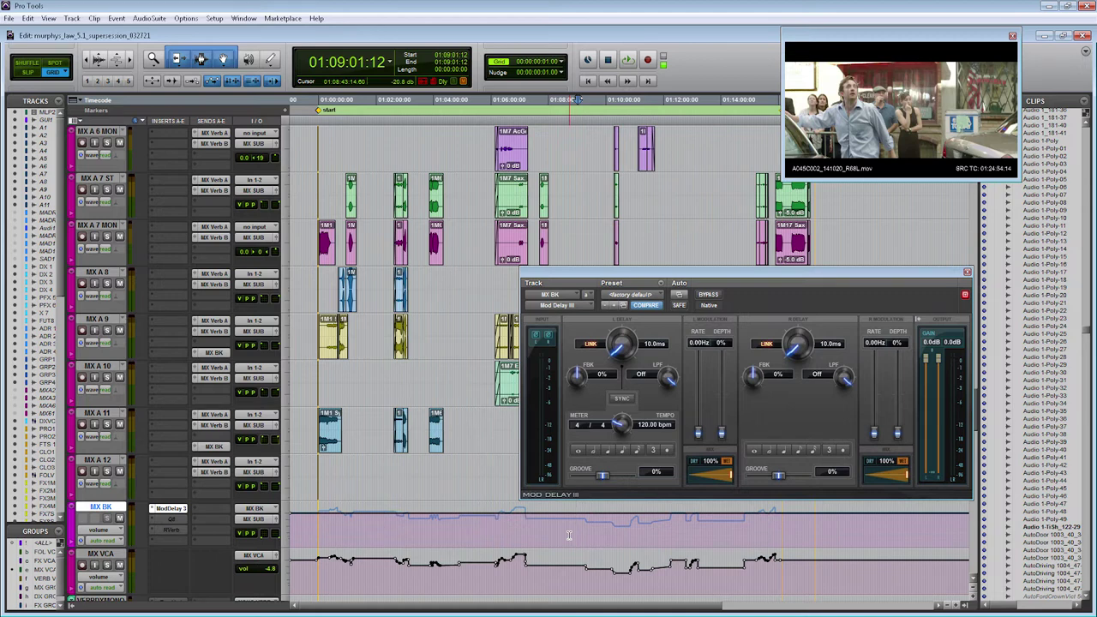
{"action": "key", "text": "ctrl+w"}
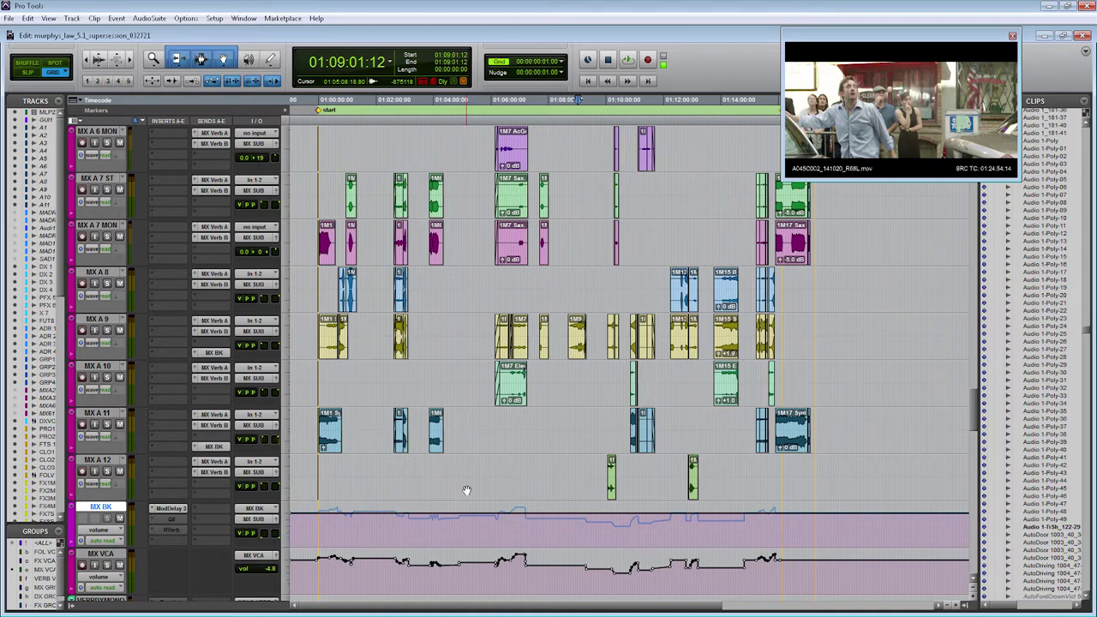
- Look over the reverb aux tracks from VERBDXMONO to MX BACKVERB, including their inserts and the crowd reverb automation
{"action": "scroll", "coordinate": [577, 392], "scroll_direction": "down", "scroll_amount": 6}
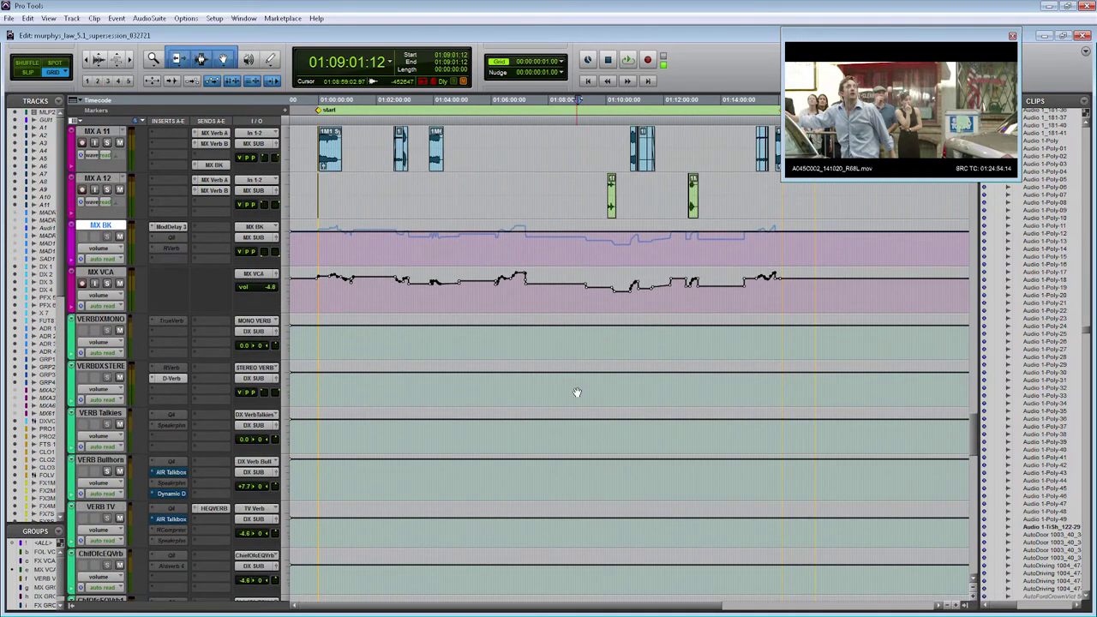
{"action": "scroll", "coordinate": [577, 392], "scroll_direction": "down", "scroll_amount": 1}
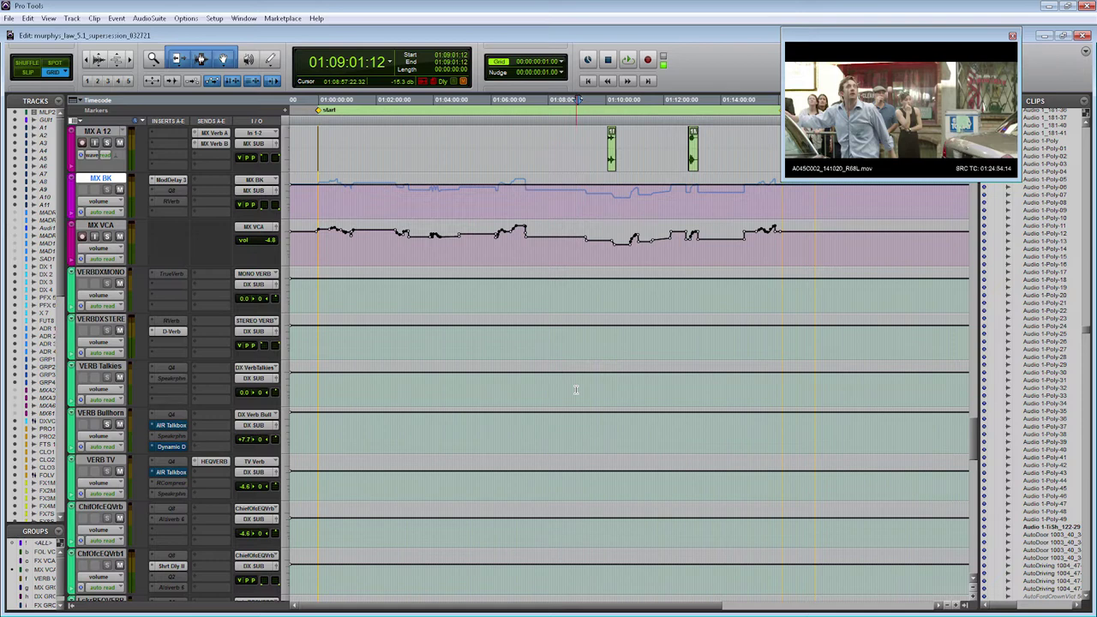
{"action": "scroll", "coordinate": [575, 387], "scroll_direction": "down", "scroll_amount": 2}
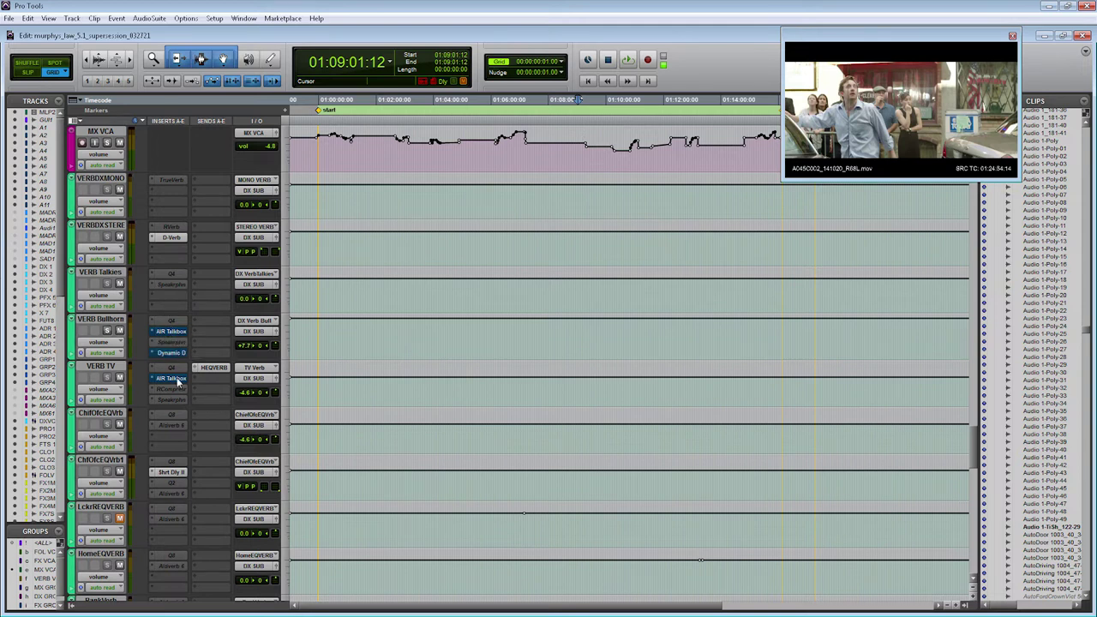
{"action": "scroll", "coordinate": [177, 381], "scroll_direction": "down", "scroll_amount": 1}
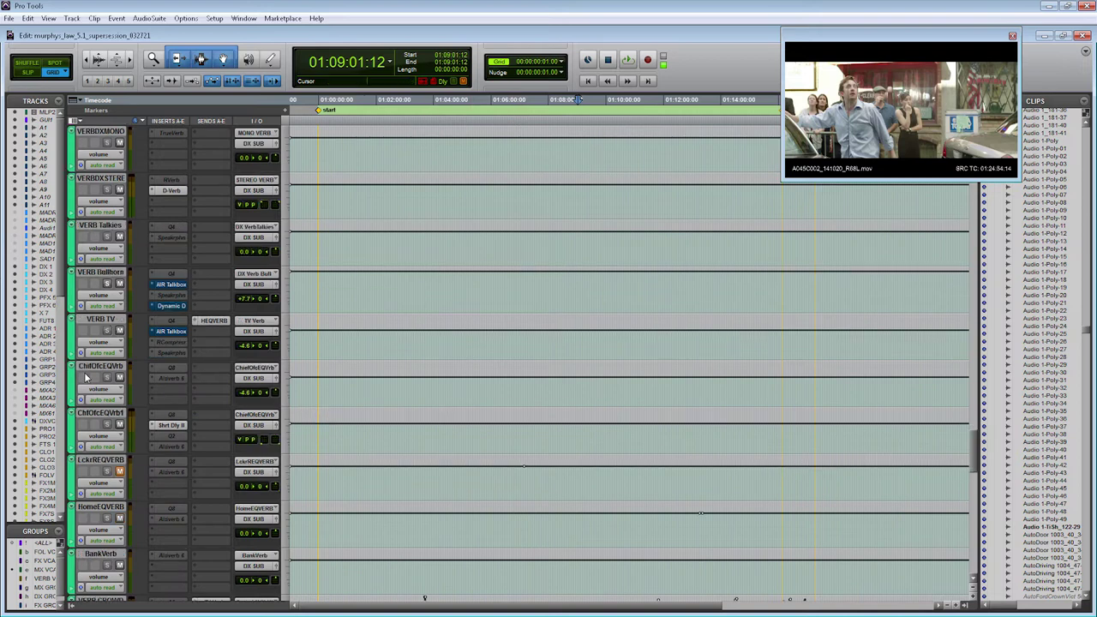
{"action": "scroll", "coordinate": [85, 421], "scroll_direction": "down", "scroll_amount": 2}
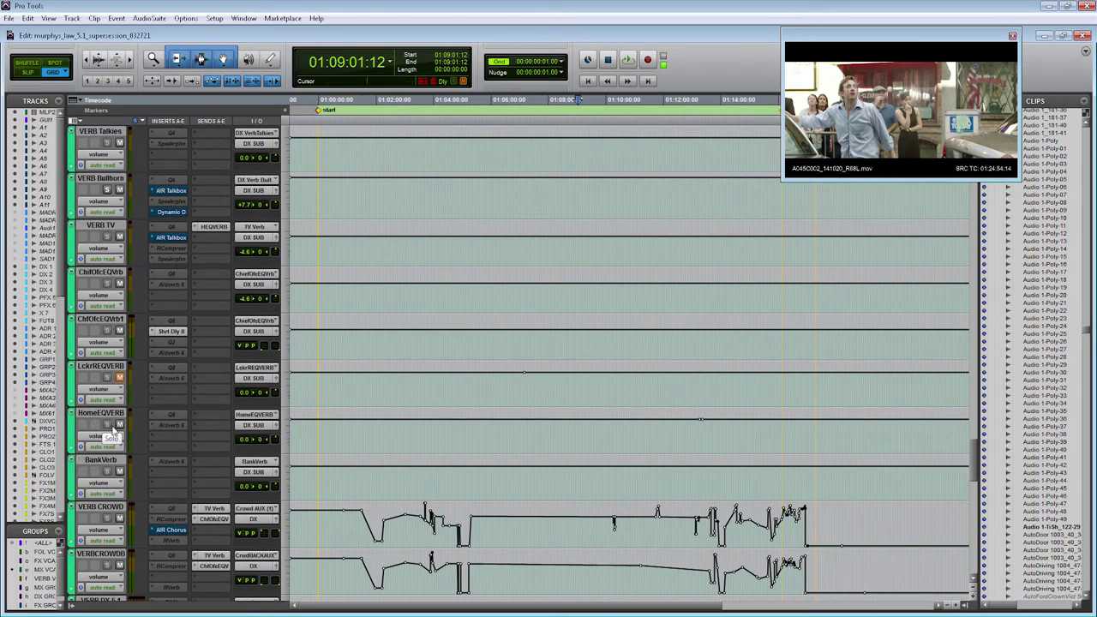
{"action": "scroll", "coordinate": [642, 361], "scroll_direction": "down", "scroll_amount": 2}
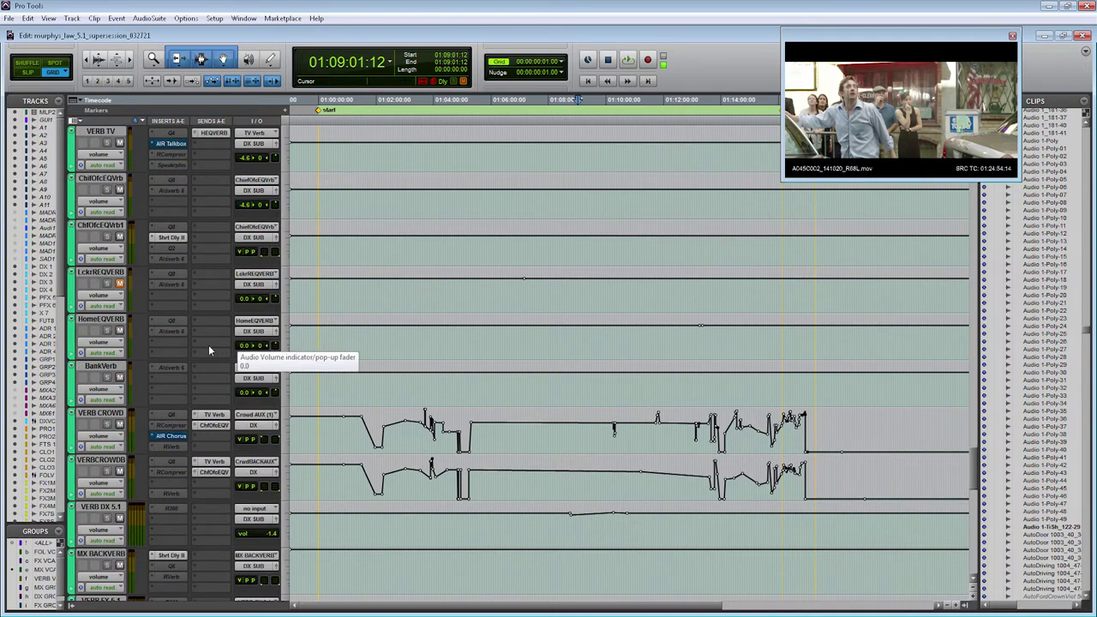
- Review the remaining reverb tracks through VERB VCA, selecting FX BACK VERB and VERB FX 5.1 to examine their inserts and output routing
{"action": "scroll", "coordinate": [541, 294], "scroll_direction": "down", "scroll_amount": 2}
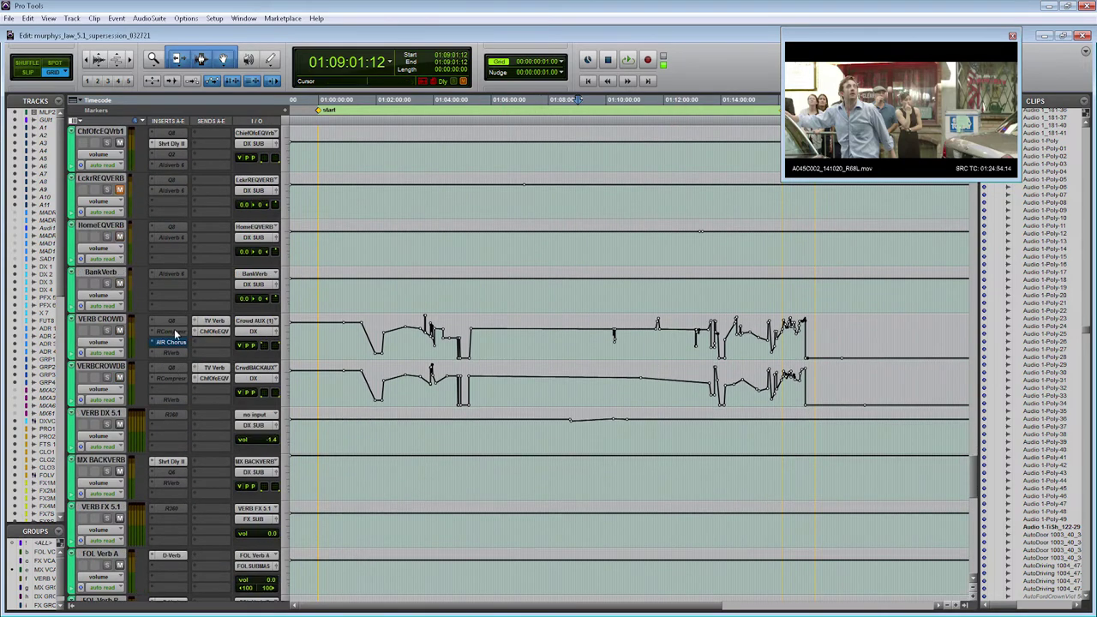
{"action": "scroll", "coordinate": [175, 378], "scroll_direction": "down", "scroll_amount": 2}
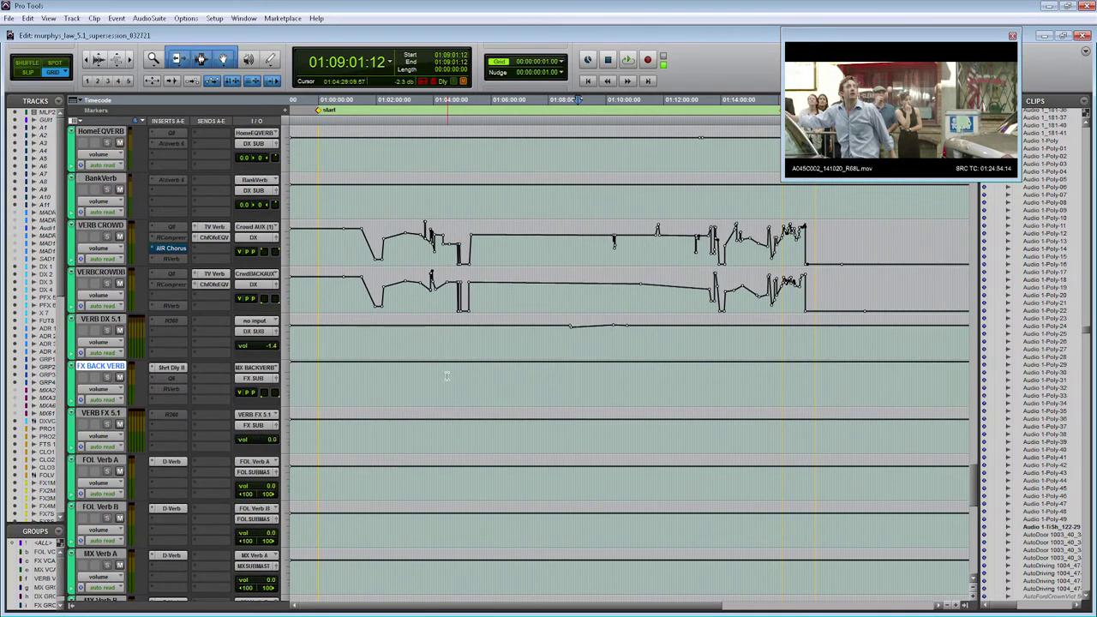
{"action": "left_click", "coordinate": [99, 368]}
{"action": "left_click", "coordinate": [114, 414]}
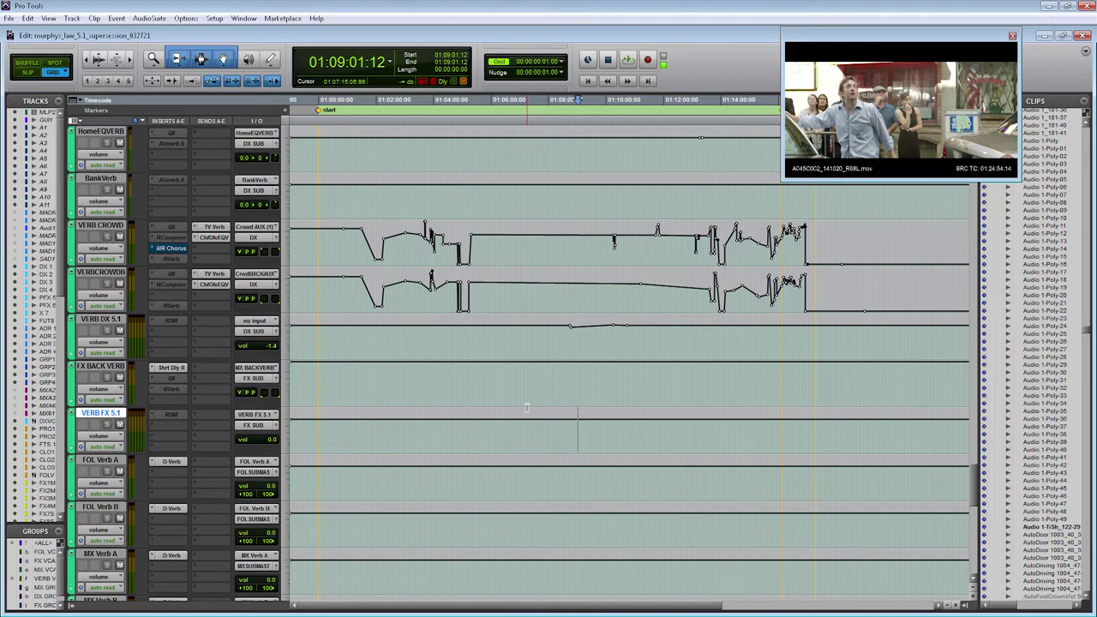
{"action": "scroll", "coordinate": [565, 421], "scroll_direction": "down", "scroll_amount": 1}
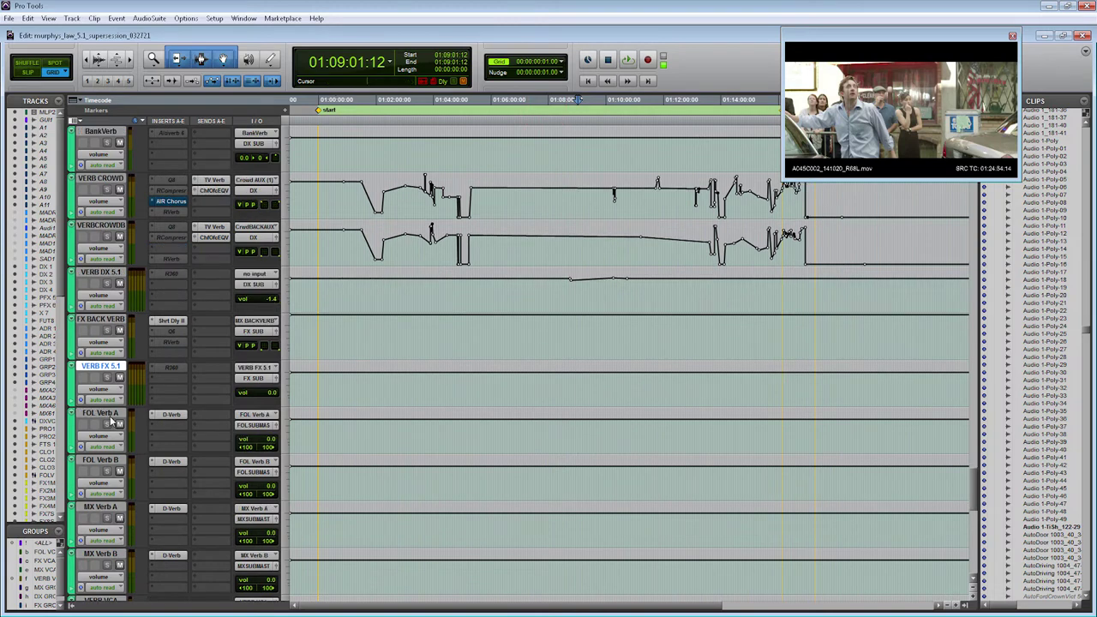
{"action": "scroll", "coordinate": [505, 377], "scroll_direction": "down", "scroll_amount": 1}
{"action": "scroll", "coordinate": [501, 374], "scroll_direction": "down", "scroll_amount": 1}
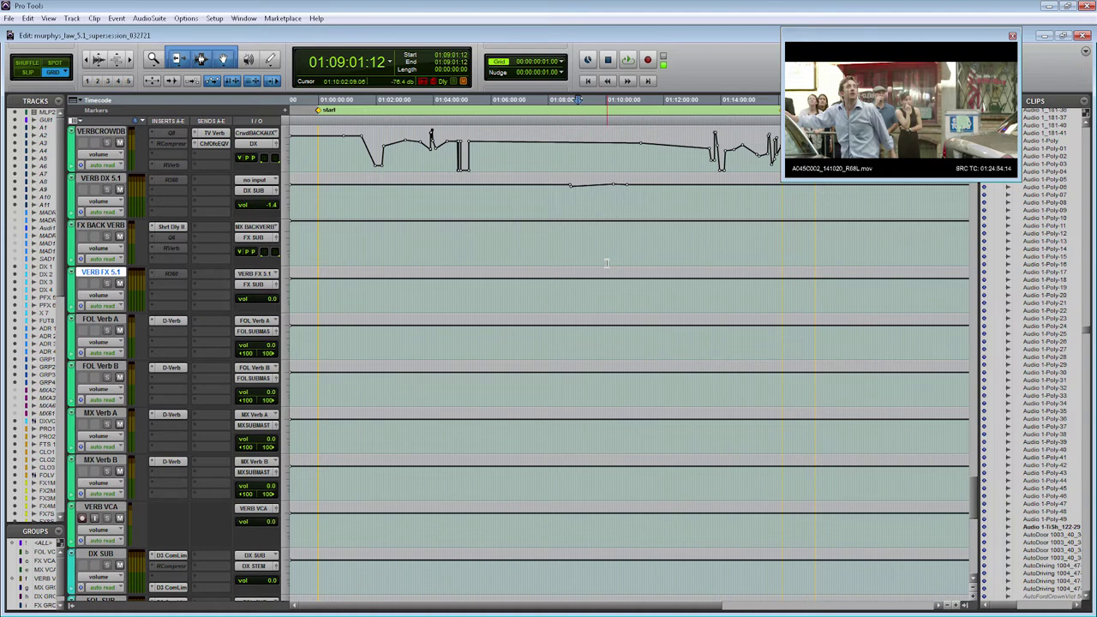
{"action": "key", "text": "ctrl+z"}
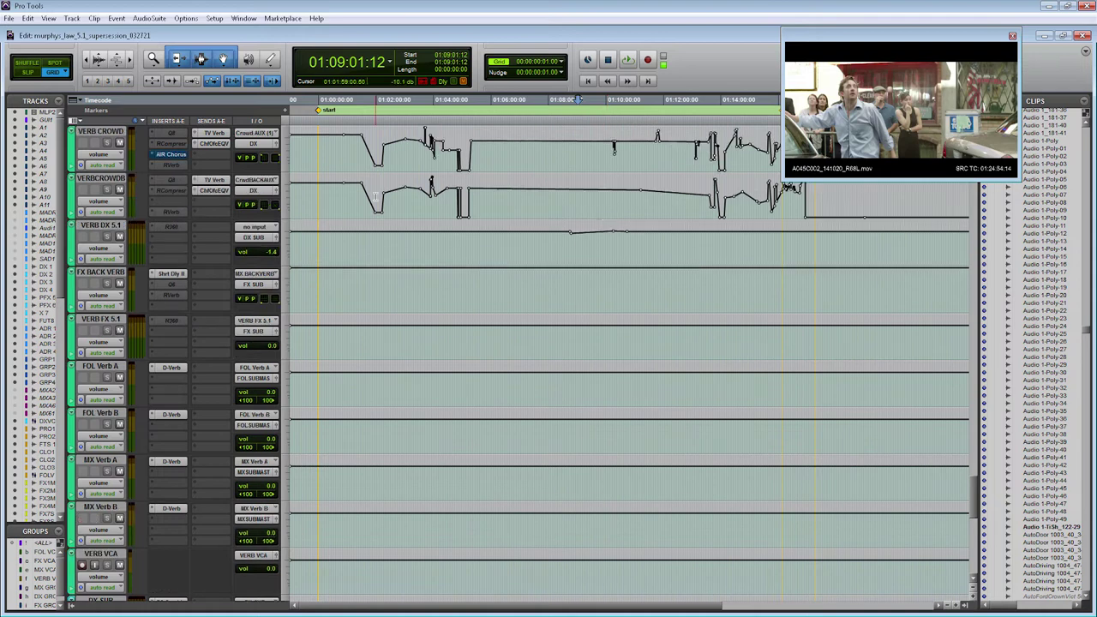
- Look over the submaster tracks from DX SUB to MX SUB and the stem, M+E, 5.1 printmaster and master tracks
{"action": "scroll", "coordinate": [465, 259], "scroll_direction": "down", "scroll_amount": 6}
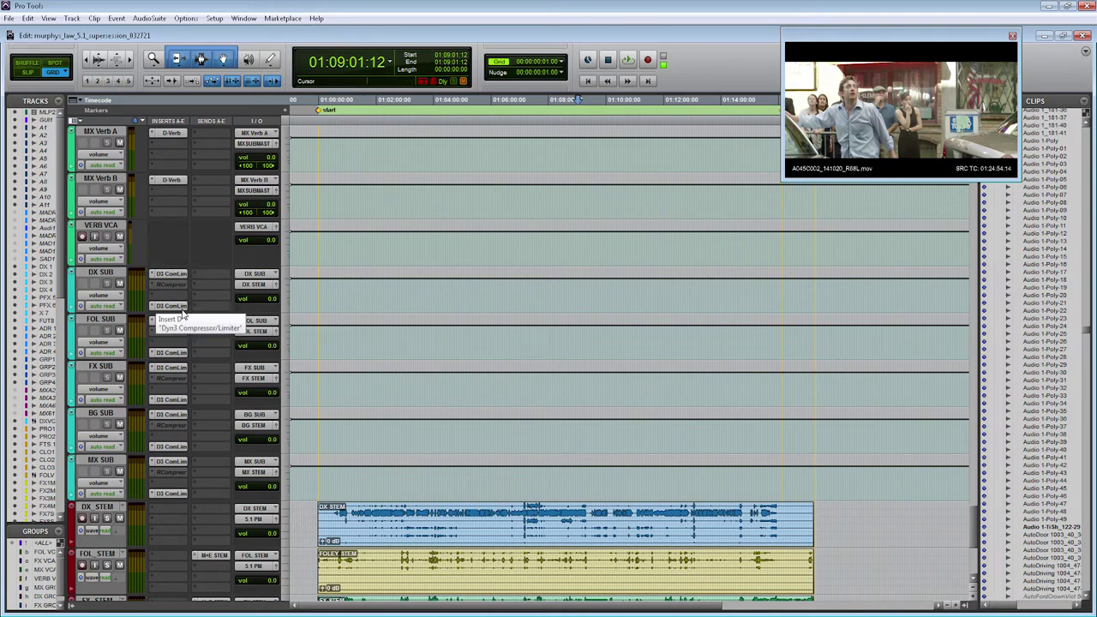
{"action": "scroll", "coordinate": [531, 242], "scroll_direction": "down", "scroll_amount": 3}
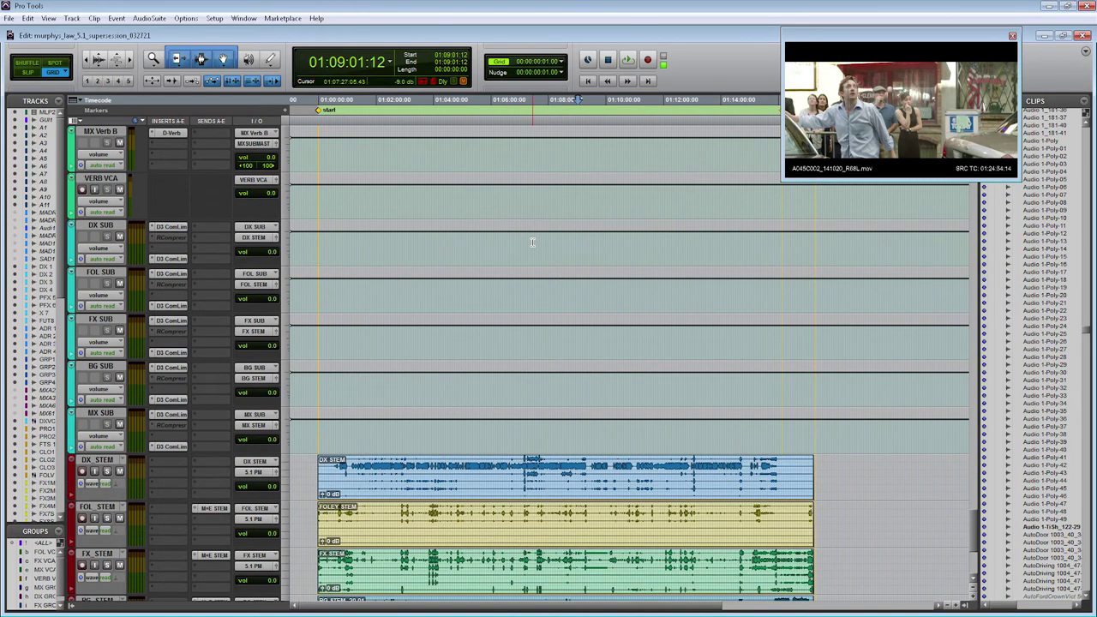
{"action": "scroll", "coordinate": [531, 243], "scroll_direction": "down", "scroll_amount": 3}
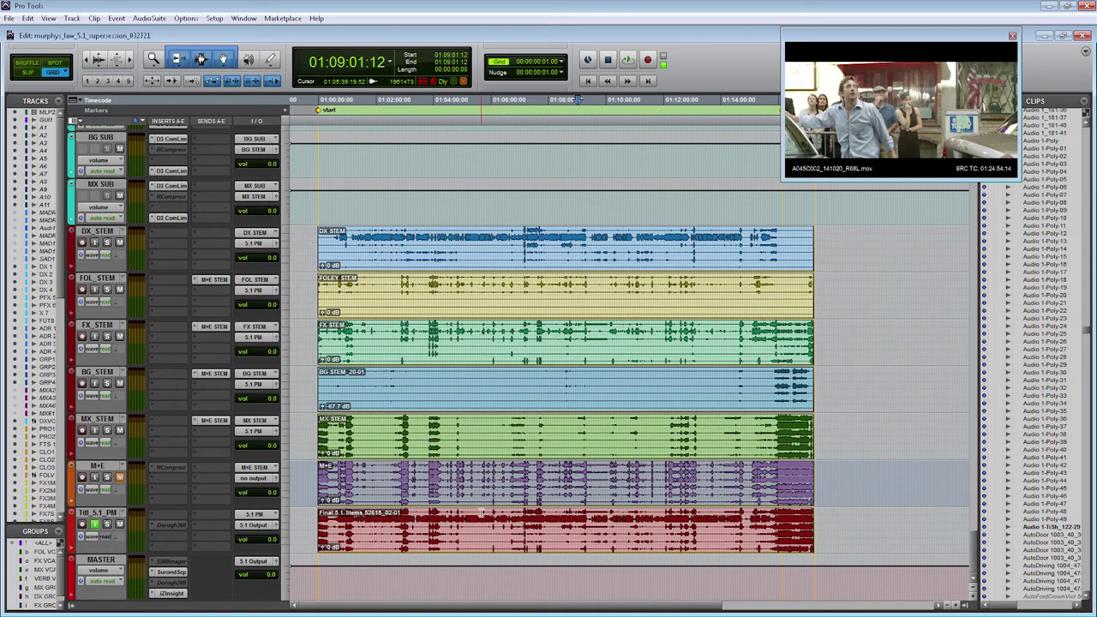
- Split the Ttl_5.1_PM printmaster track into separate mono tracks for each of its six channels
{"action": "left_click", "coordinate": [499, 538]}
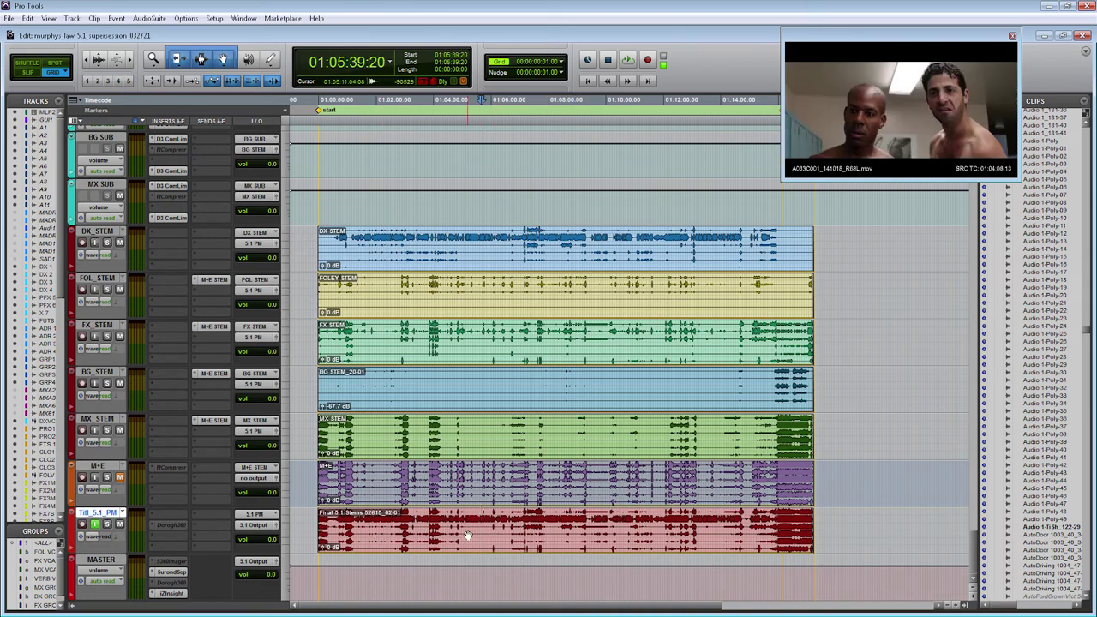
{"action": "right_click", "coordinate": [100, 512]}
{"action": "left_click", "coordinate": [145, 598]}
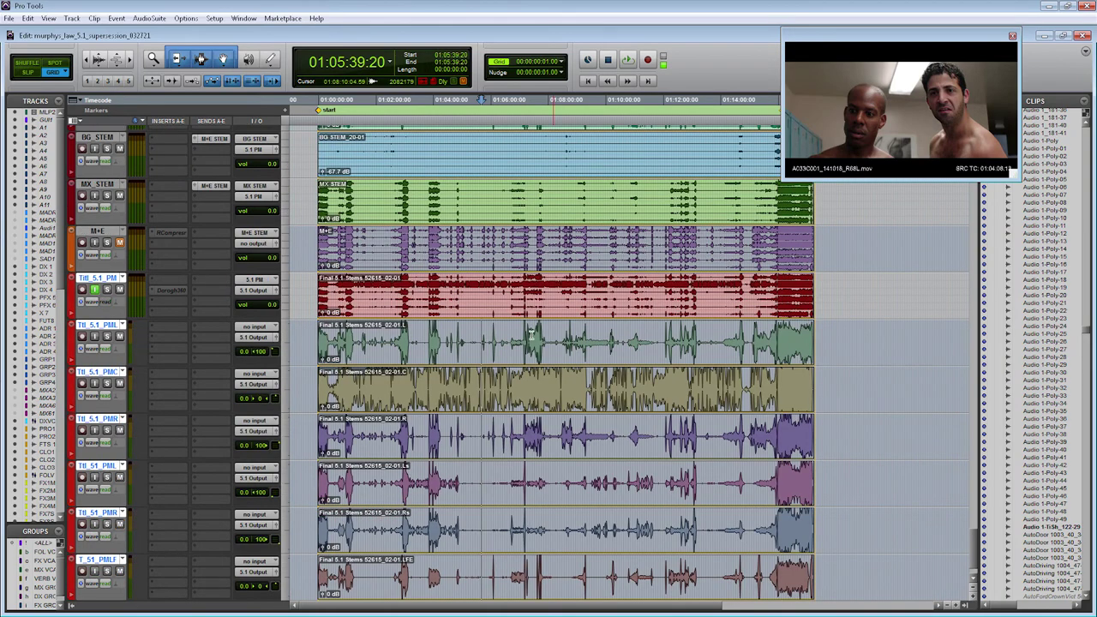
- Reorder the split mono printmaster tracks to L, R, C, LFE, Ls, Rs by moving the center and LFE tracks
{"action": "left_click", "coordinate": [448, 390]}
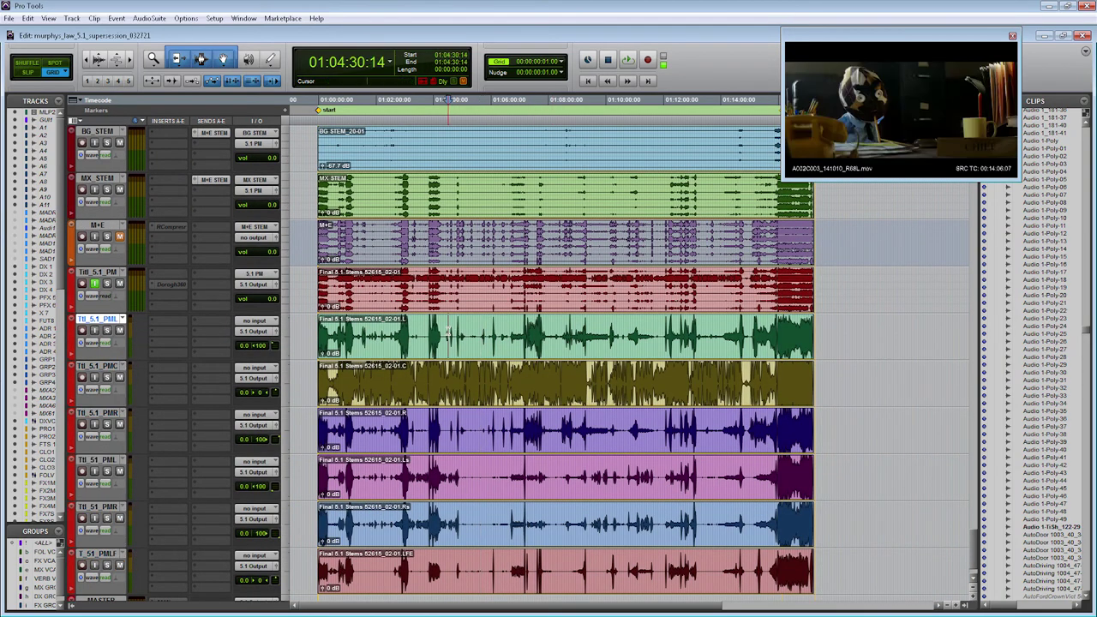
{"action": "left_click", "coordinate": [437, 389]}
{"action": "left_click", "coordinate": [437, 428]}
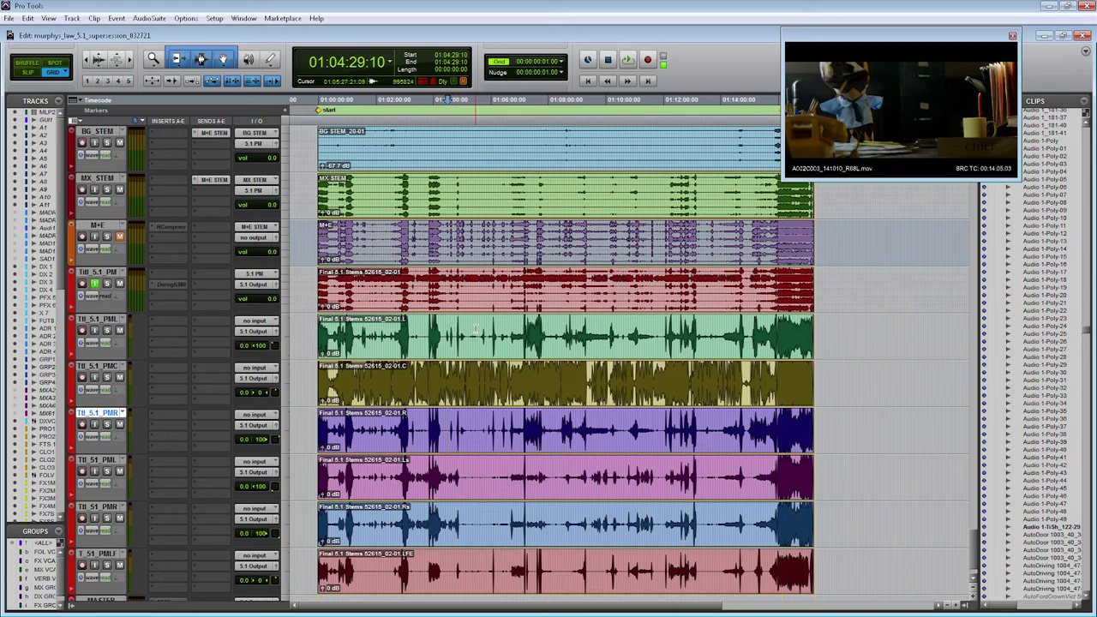
{"action": "left_click", "coordinate": [105, 366]}
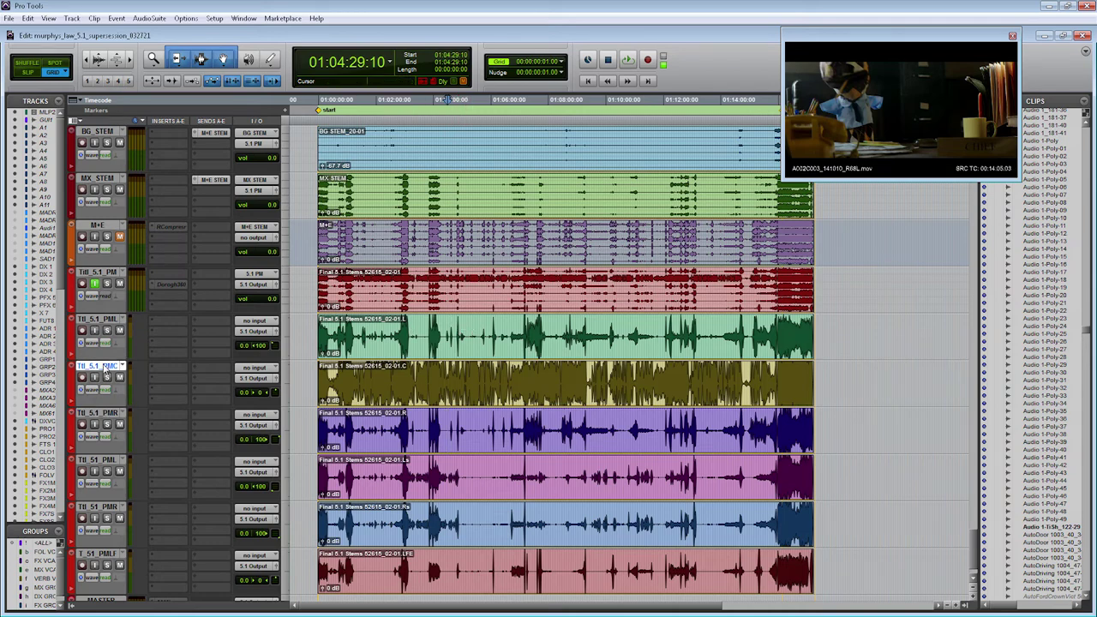
{"action": "left_click_drag", "start_coordinate": [104, 367], "coordinate": [110, 443]}
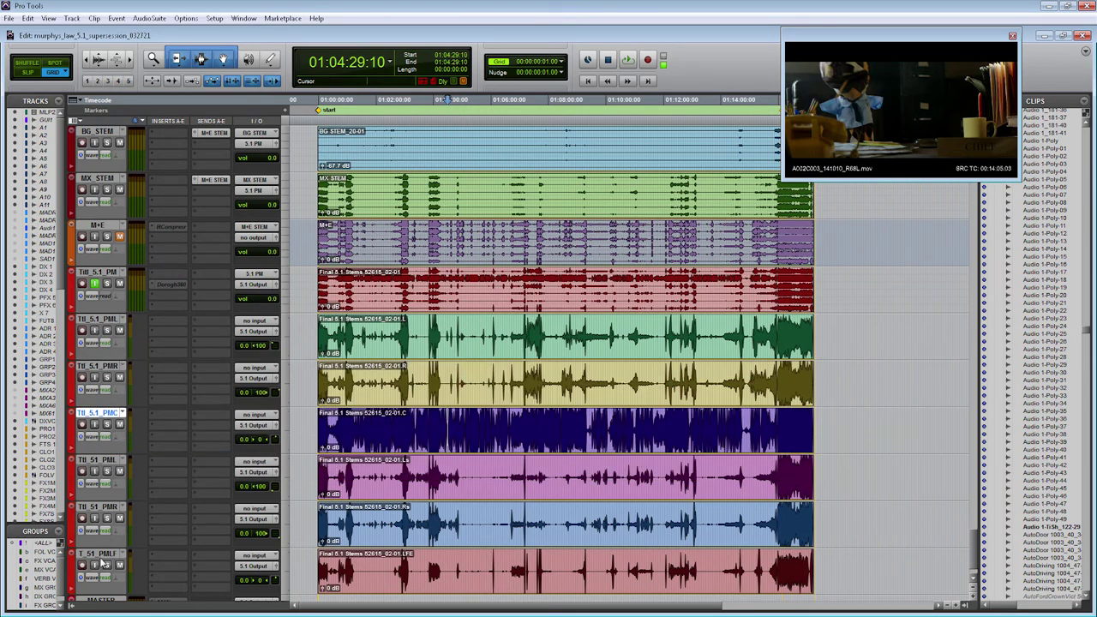
{"action": "left_click_drag", "start_coordinate": [107, 552], "coordinate": [85, 452]}
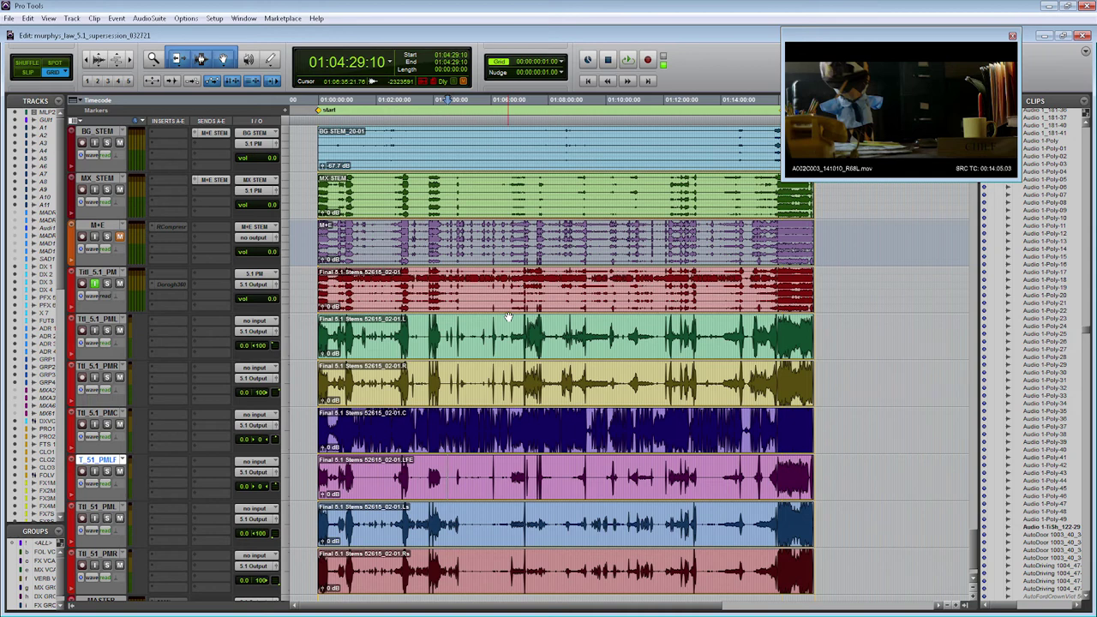
- Delete all six split mono printmaster tracks along with their active clips
{"action": "left_click", "coordinate": [107, 555]}
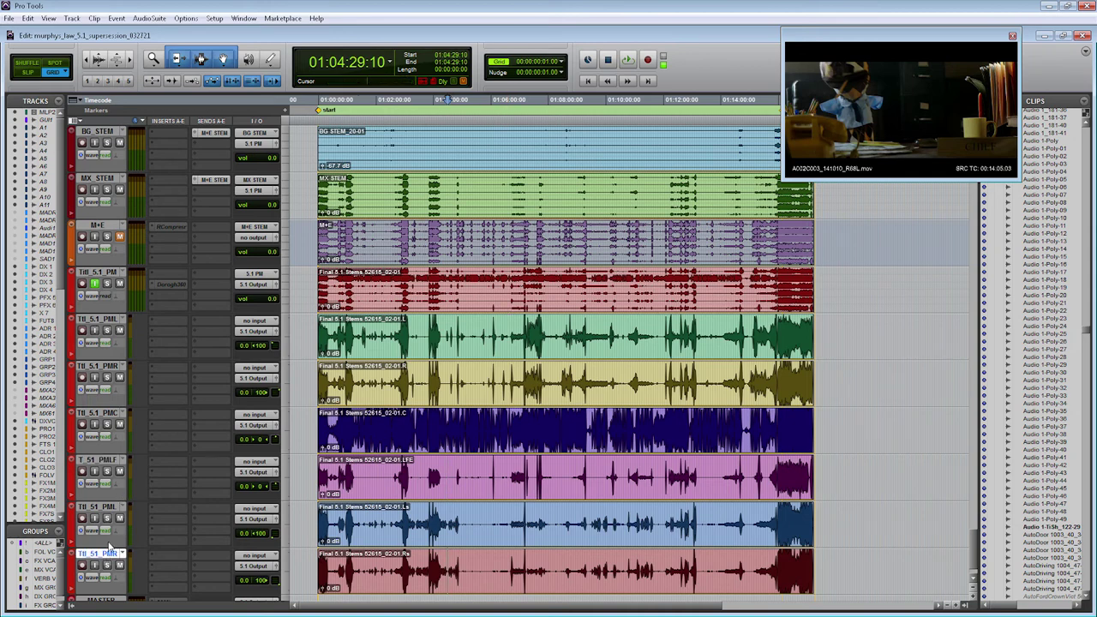
{"action": "left_click", "coordinate": [101, 318], "text": "shift"}
{"action": "right_click", "coordinate": [101, 319]}
{"action": "left_click", "coordinate": [147, 407]}
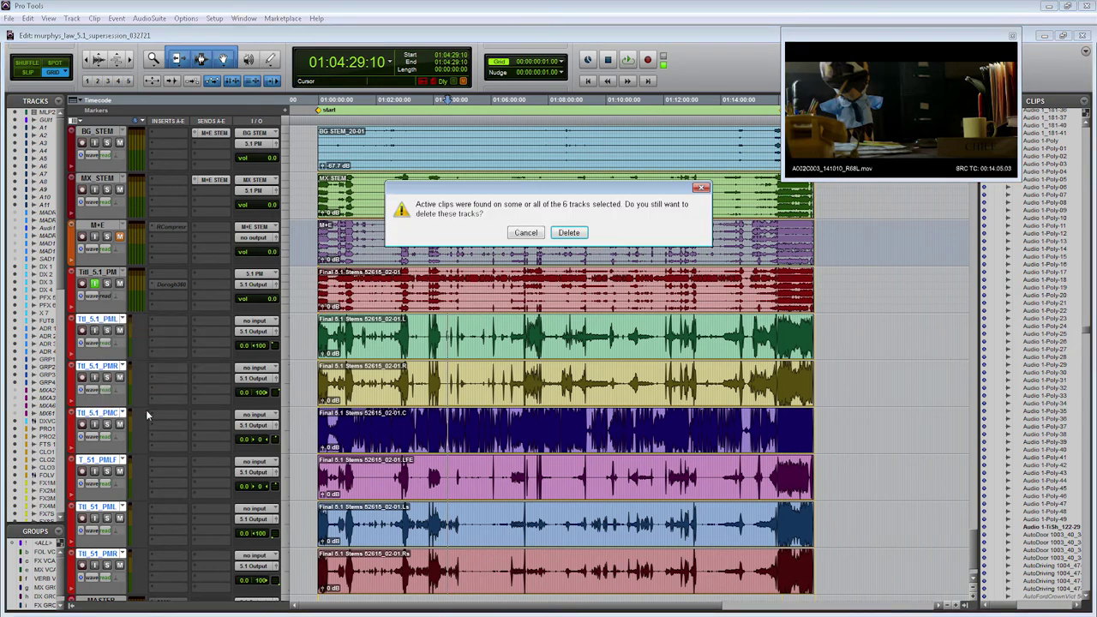
{"action": "left_click", "coordinate": [582, 233]}
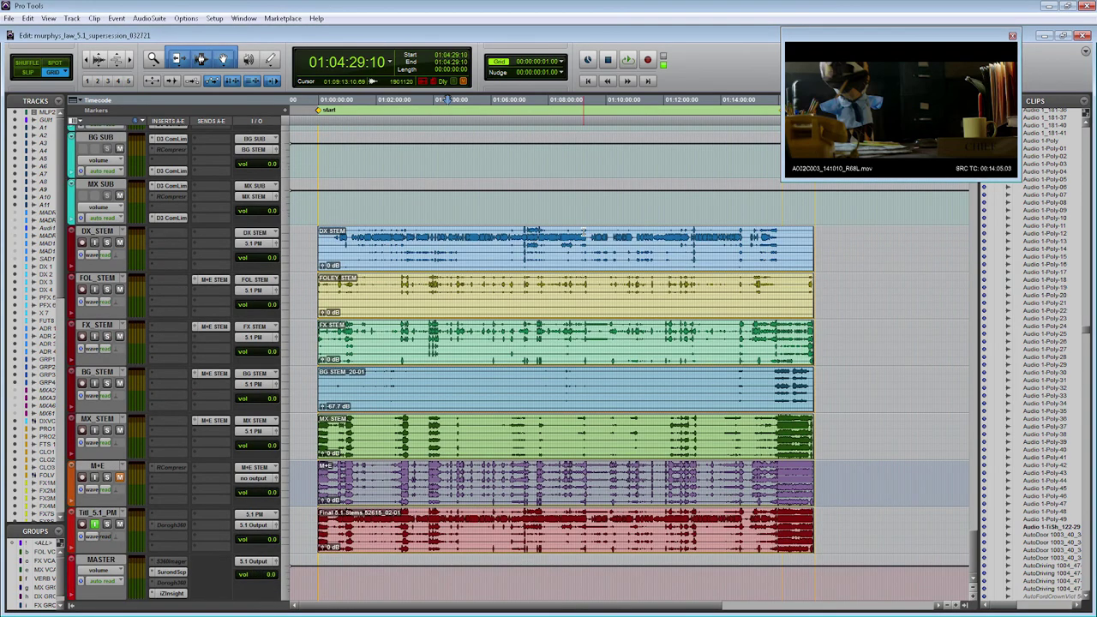